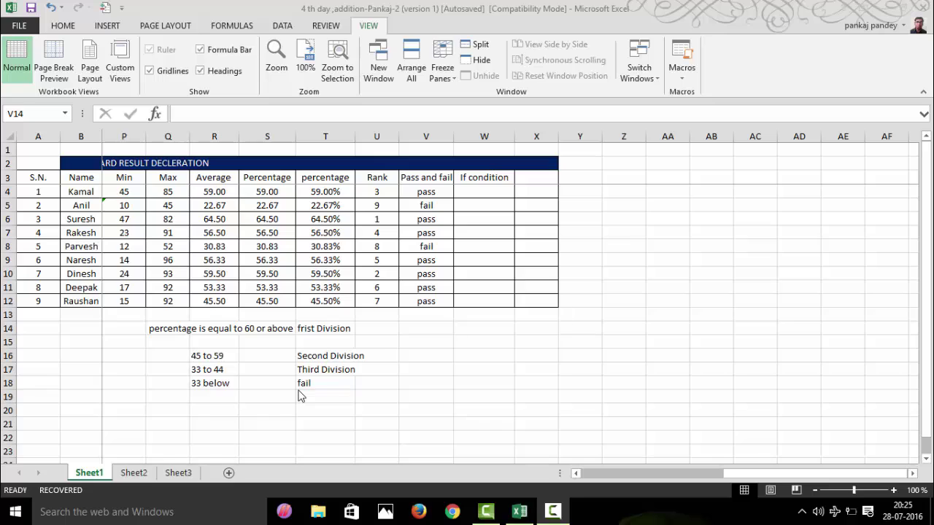
Start an IF formula in cell W4 of the If condition column with the logical test T4>=60
left_click(478, 191)
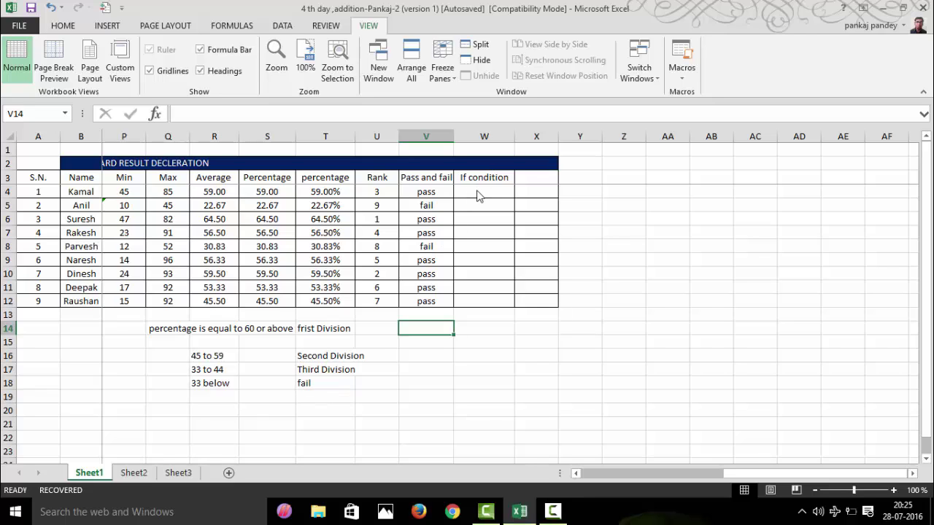
left_click(484, 191)
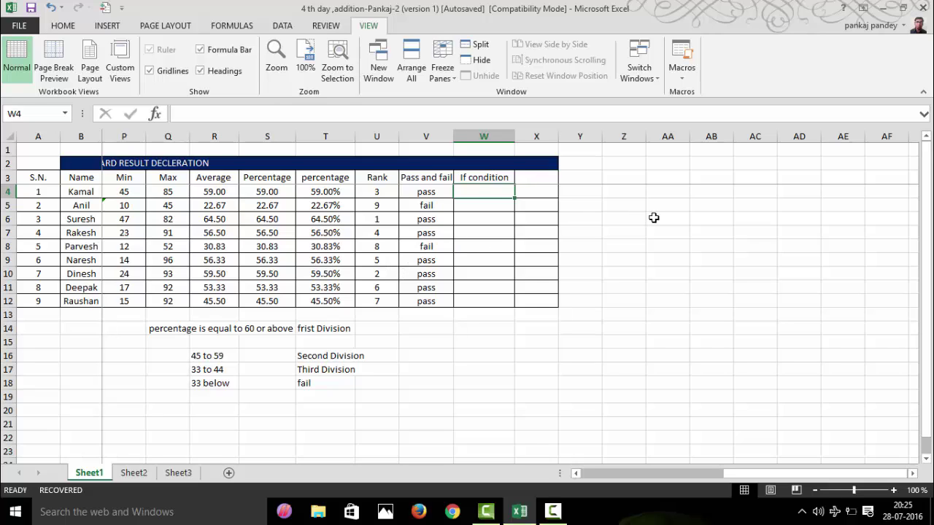
type("=if")
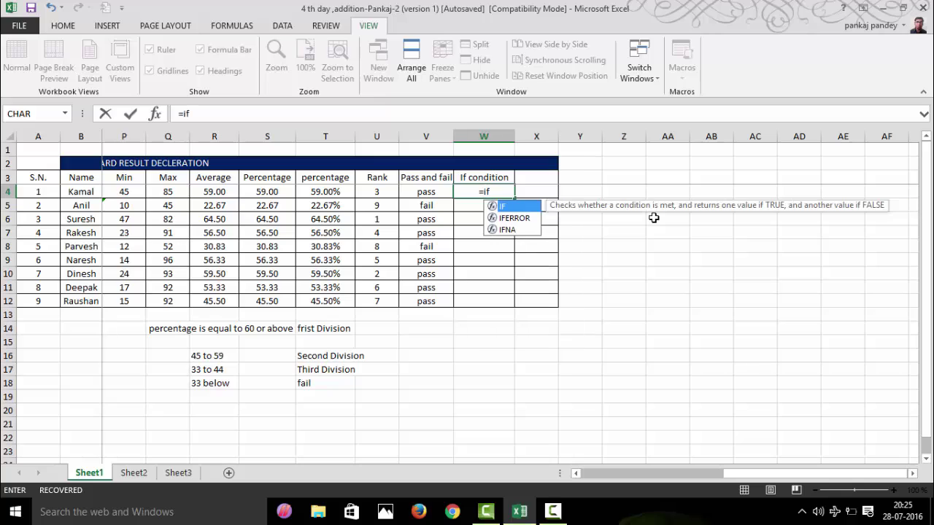
key("Tab")
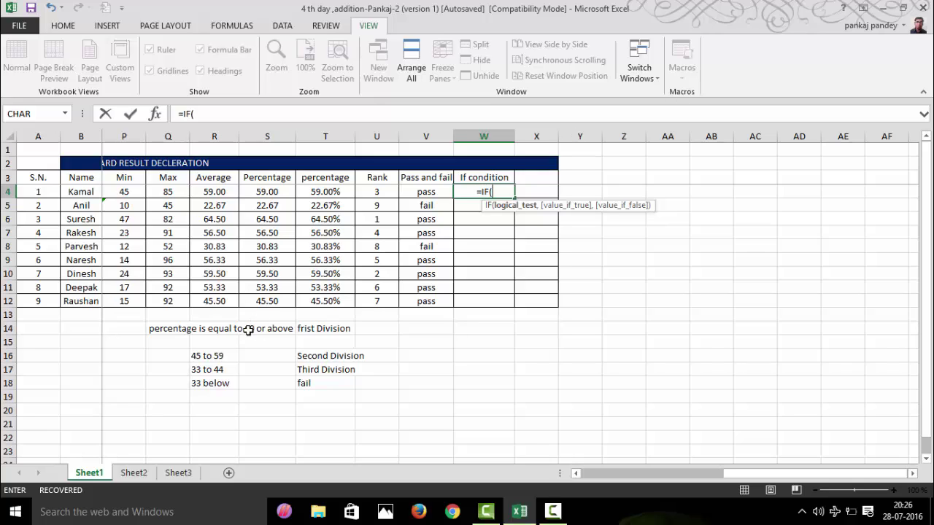
left_click(325, 192)
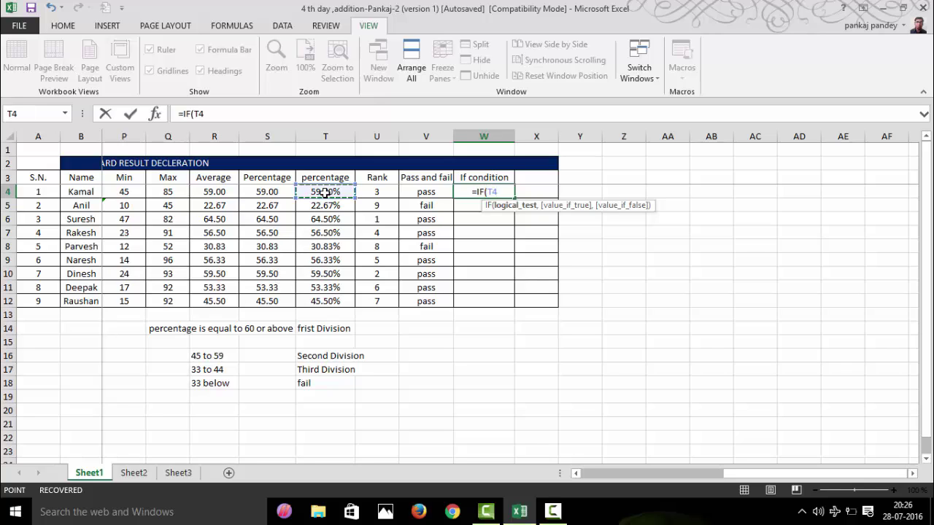
type(">")
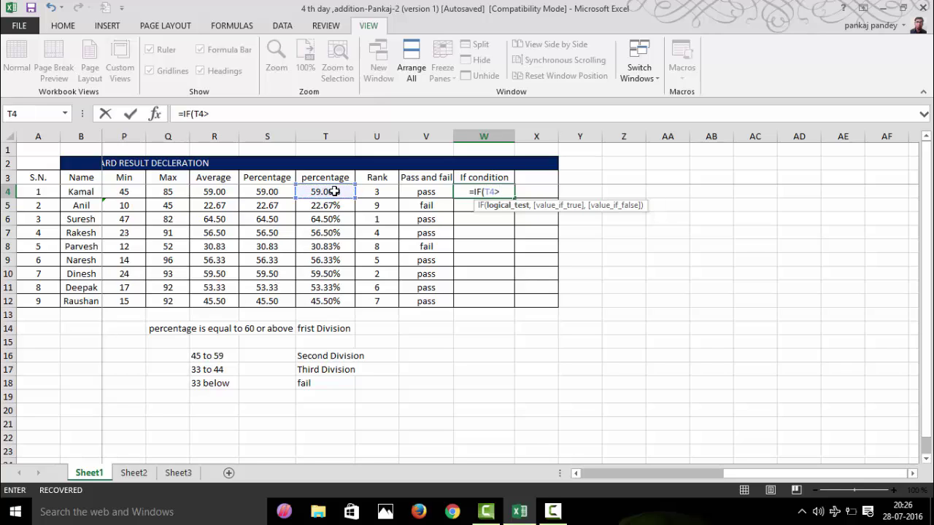
type("=")
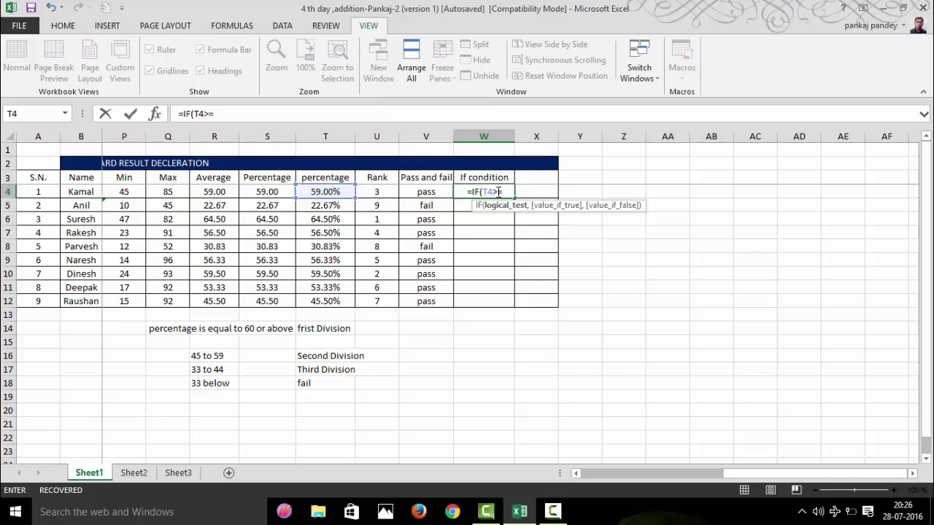
type("60")
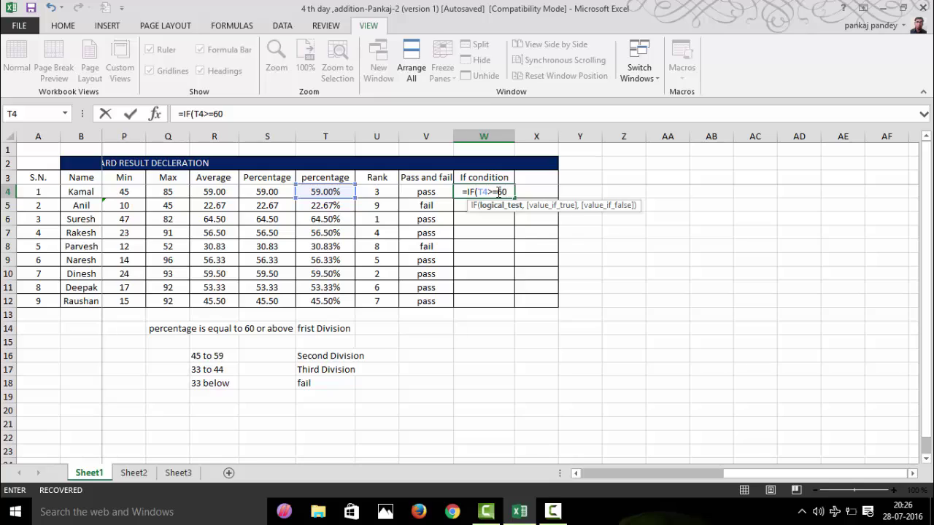
type(",")
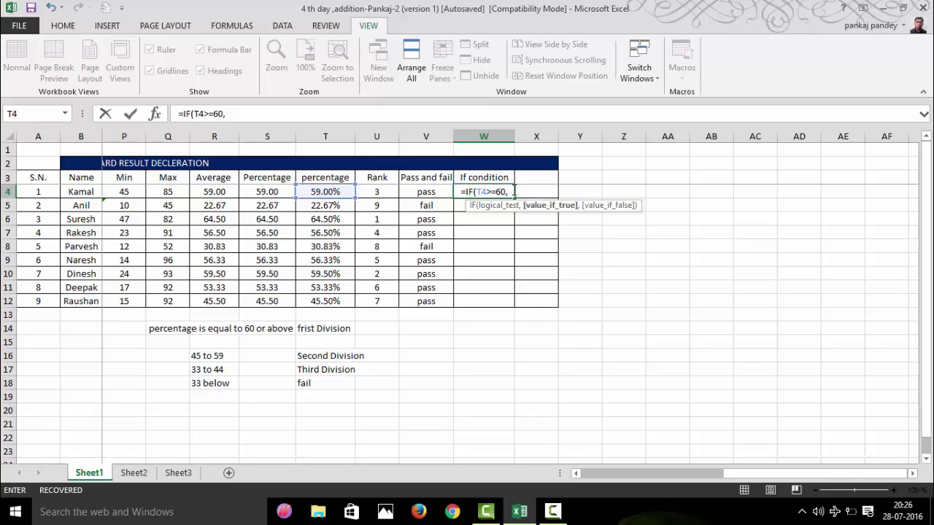
Enter "Frist Division" as the value if true for the T4>=60 test in W4's formula
type("\"")
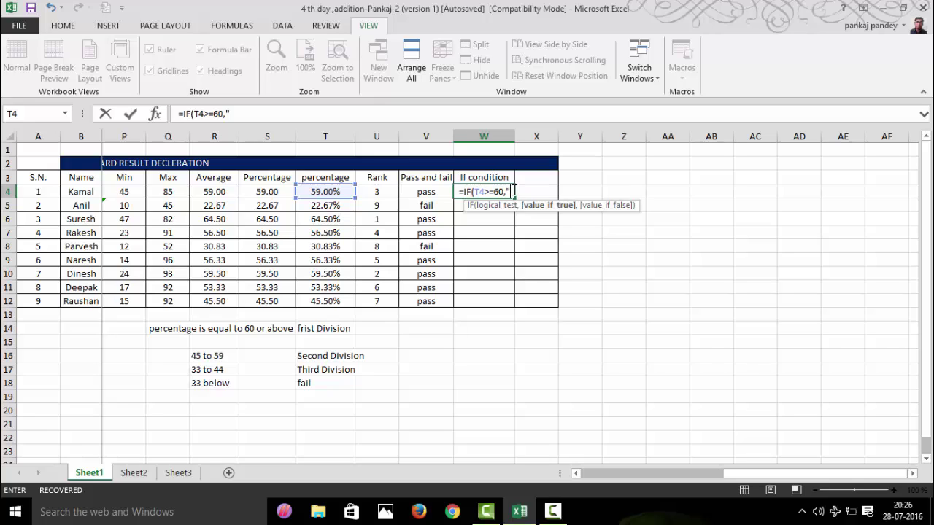
type("Frist")
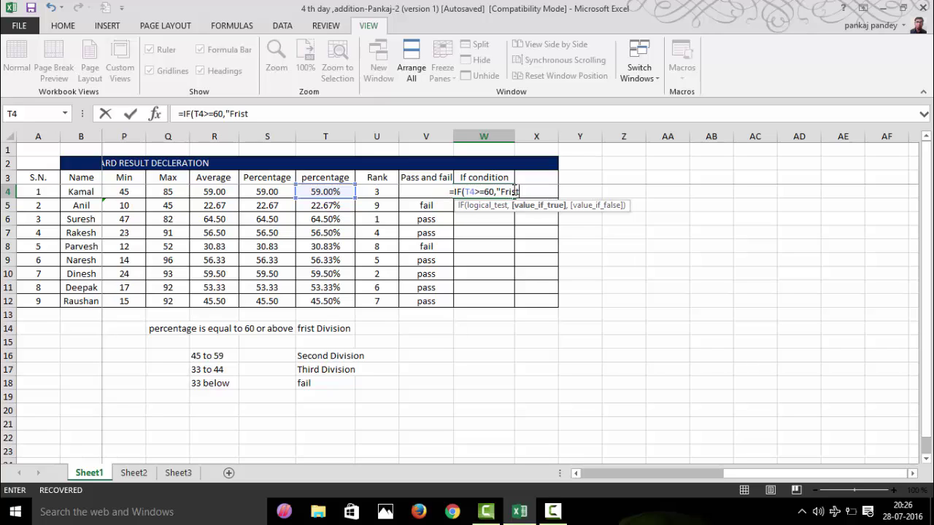
type(" deiv")
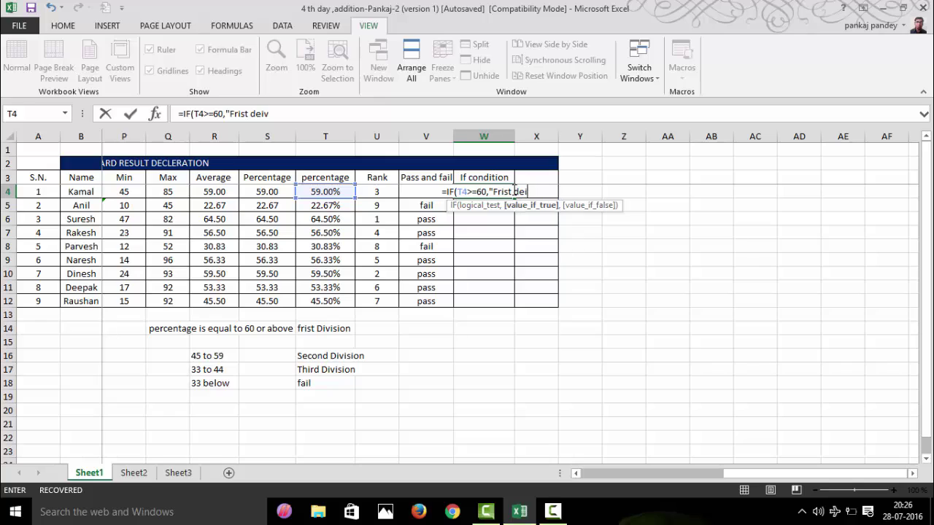
key("BackSpace")
key("BackSpace")
key("BackSpace")
key("BackSpace")
type("Divi")
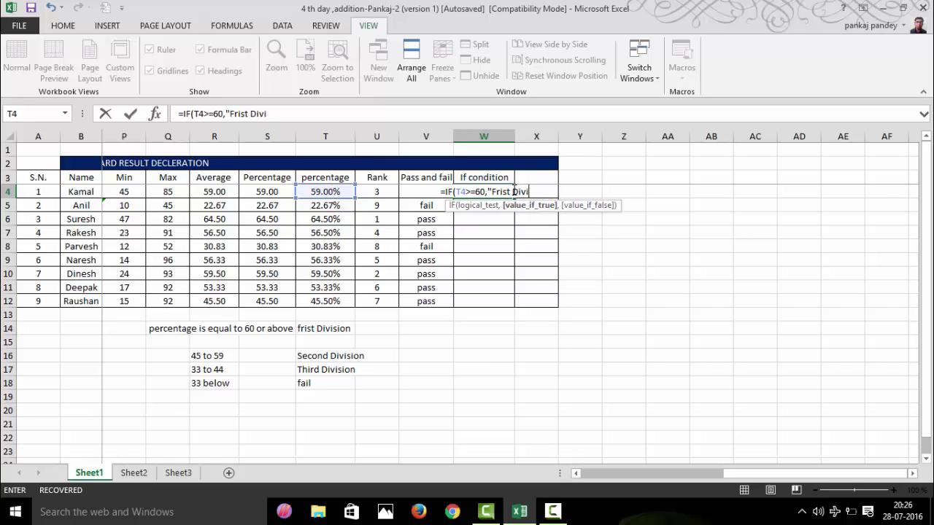
type("sion")
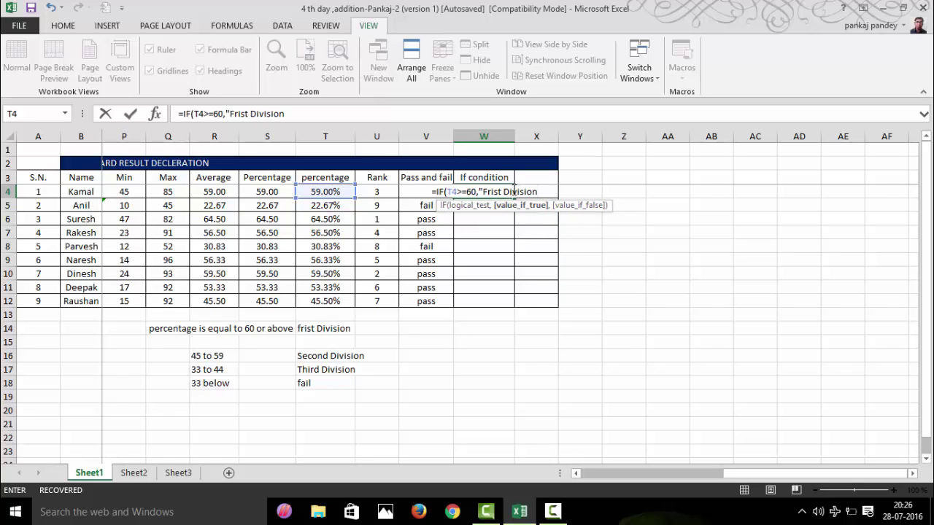
type("\"")
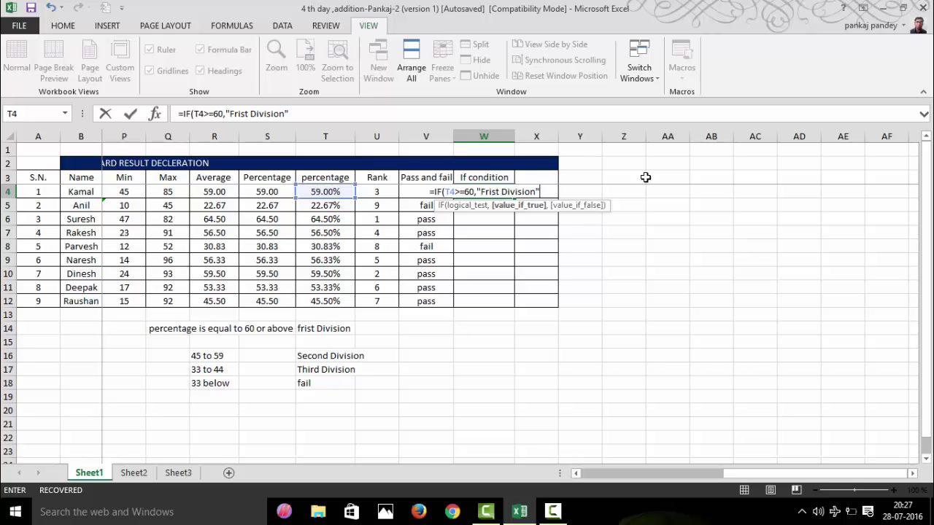
Nest a second IF as the value if false in W4's formula, with the logical test T4>=45
type(",if")
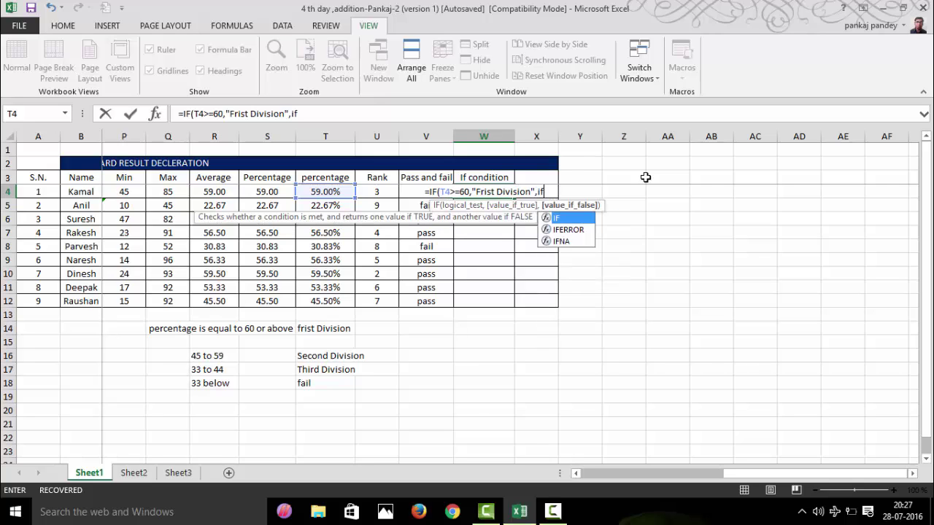
key("Tab")
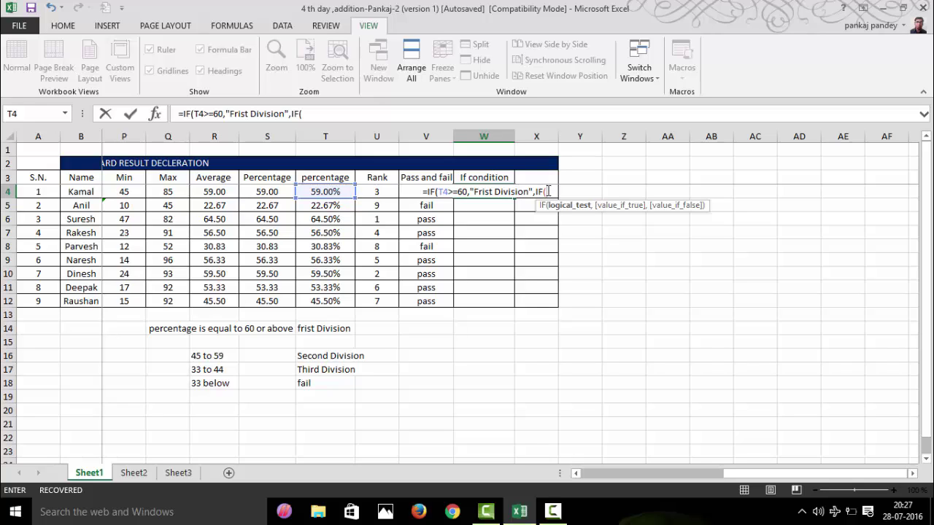
left_click(334, 191)
type(">=")
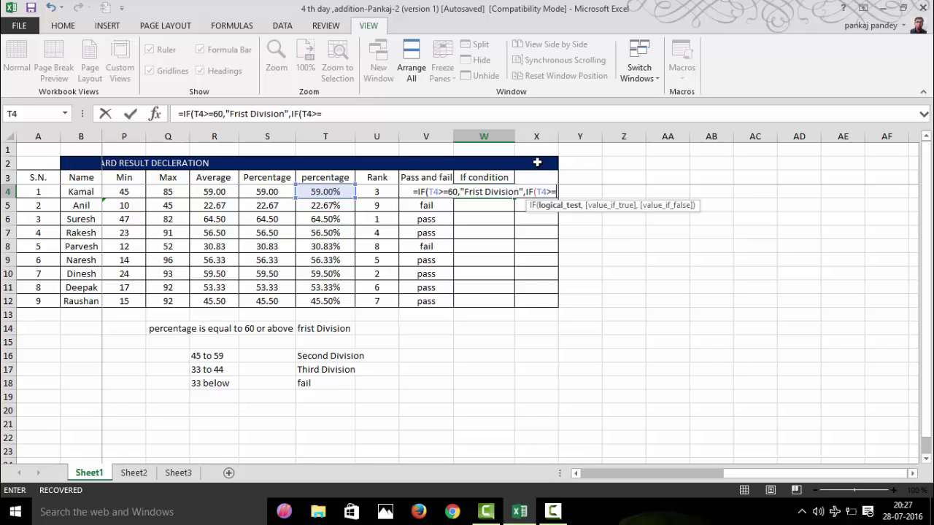
type("45")
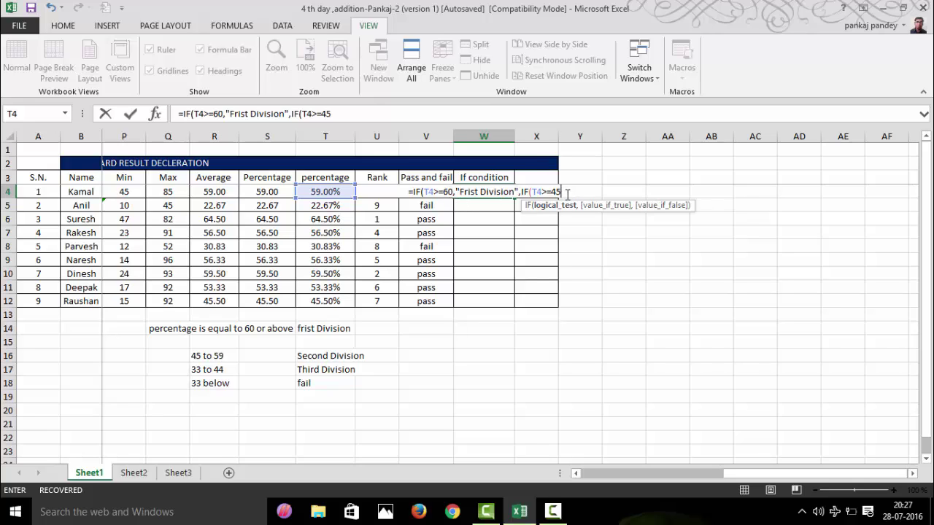
type(",")
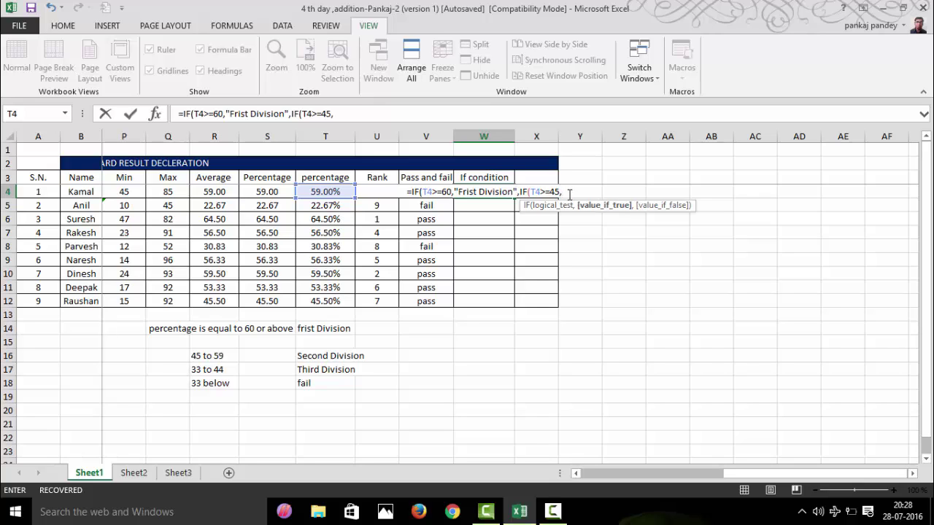
Enter "Second Division", with a capital S, as the value if true for the T4>=45 test
type("\"")
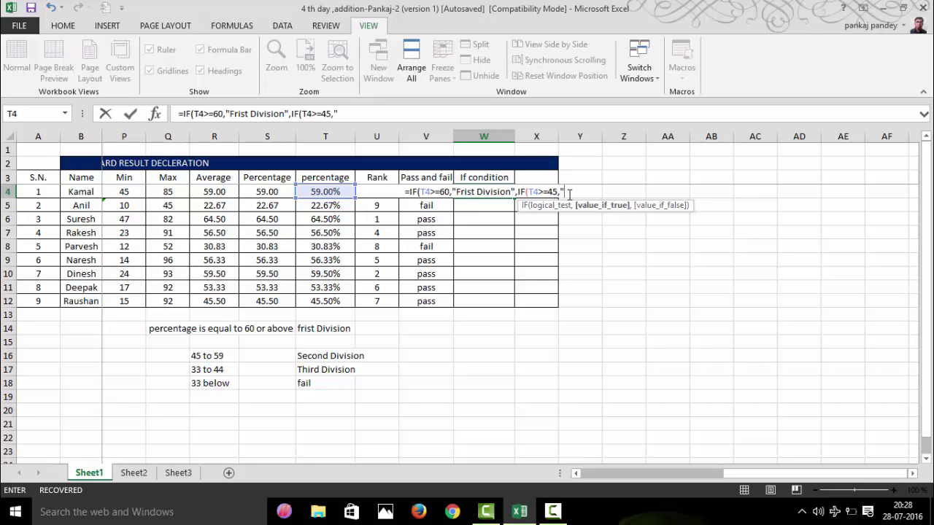
type("se")
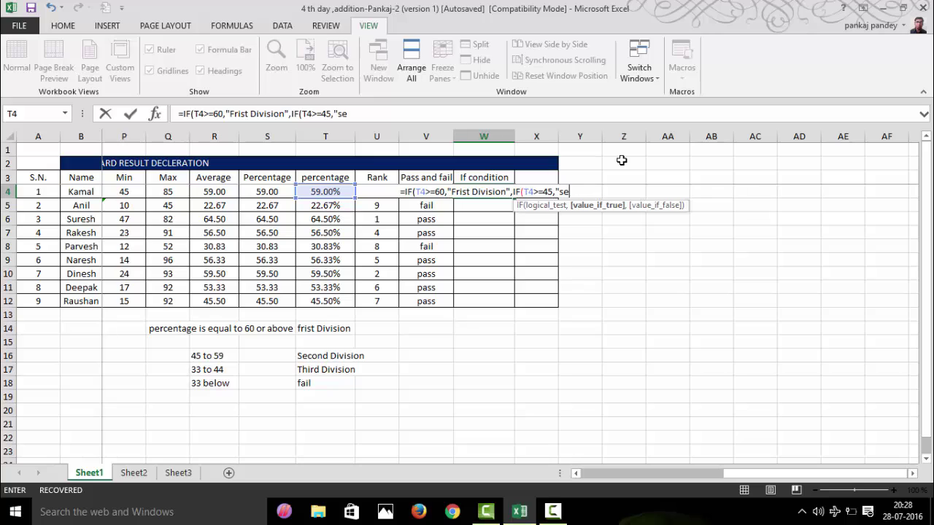
type("cond Division")
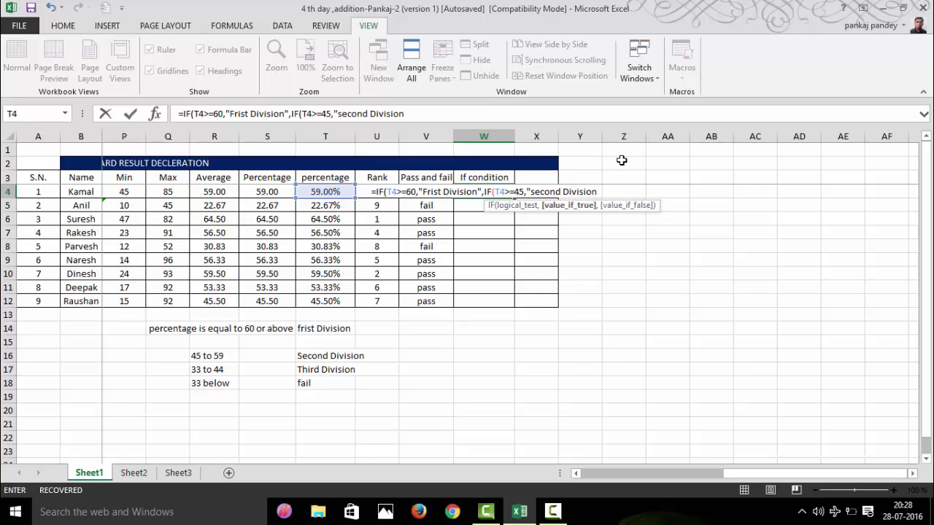
left_click(533, 191)
key("BackSpace")
type("S")
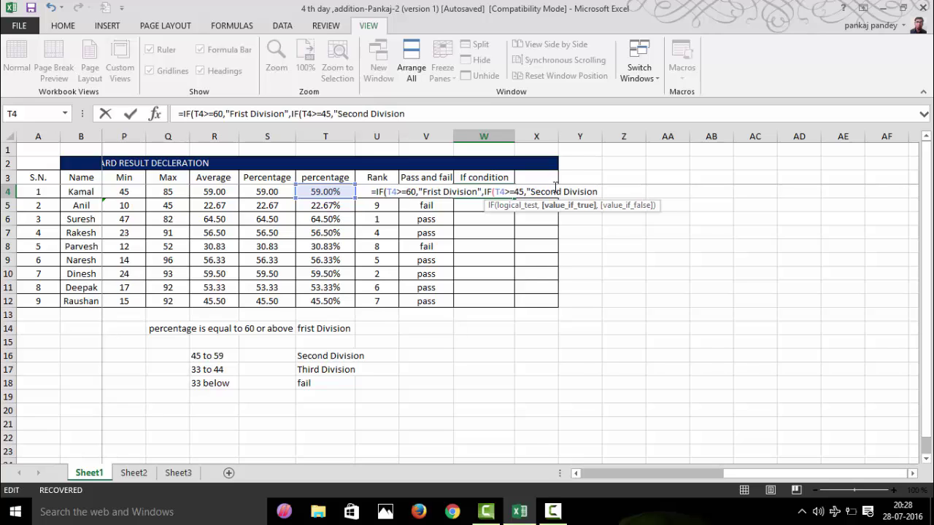
left_click(601, 191)
type("\"")
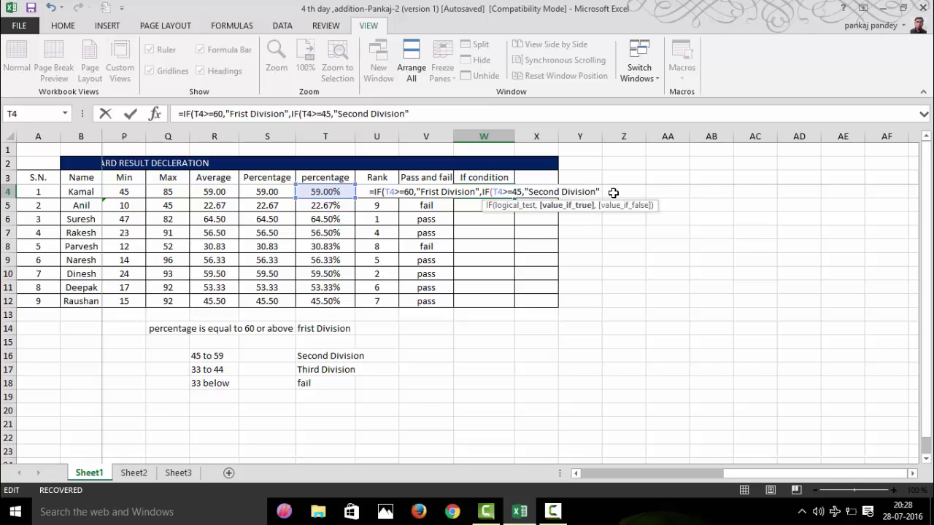
Nest a third IF as the second IF's value if false, with the logical test T4>=33
type(",")
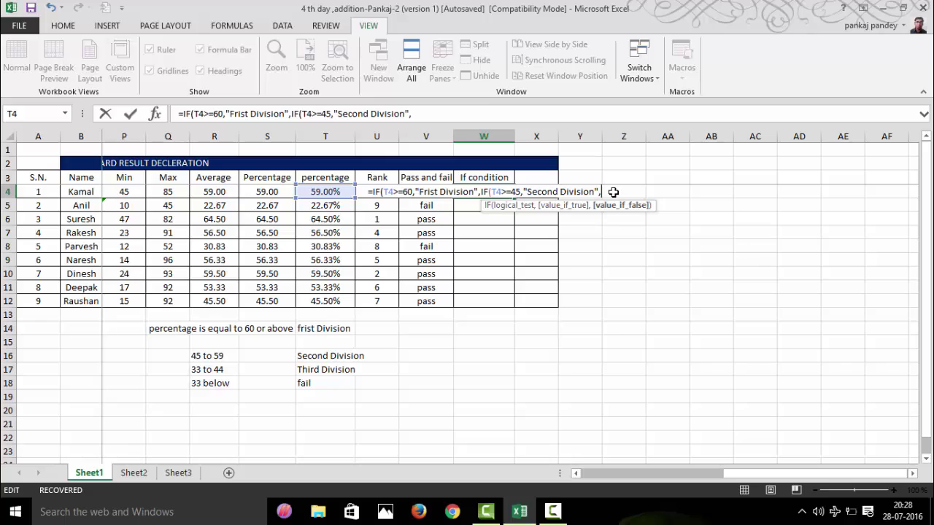
type("IF(")
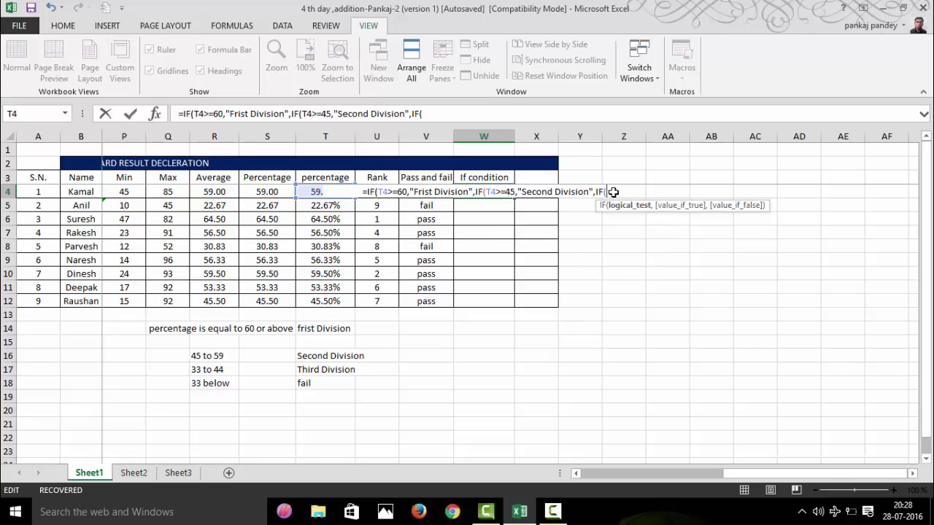
left_click(312, 191)
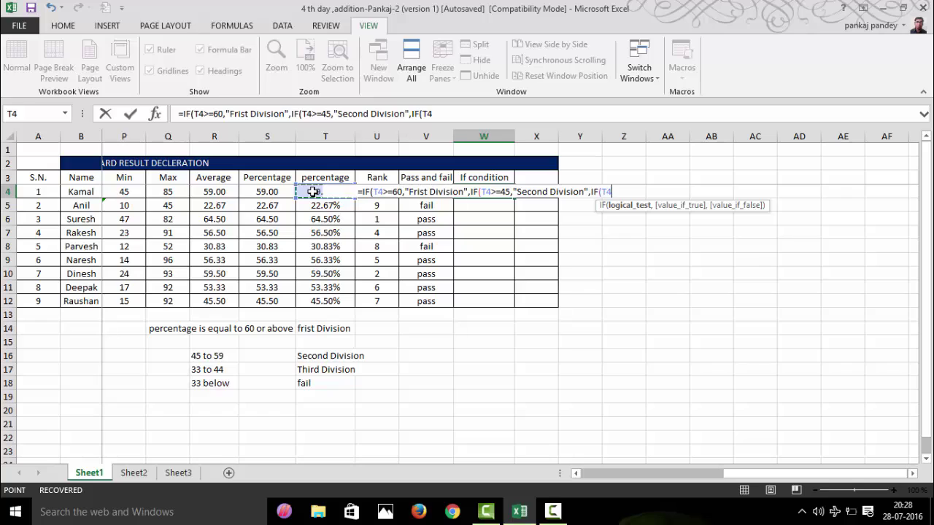
type(">")
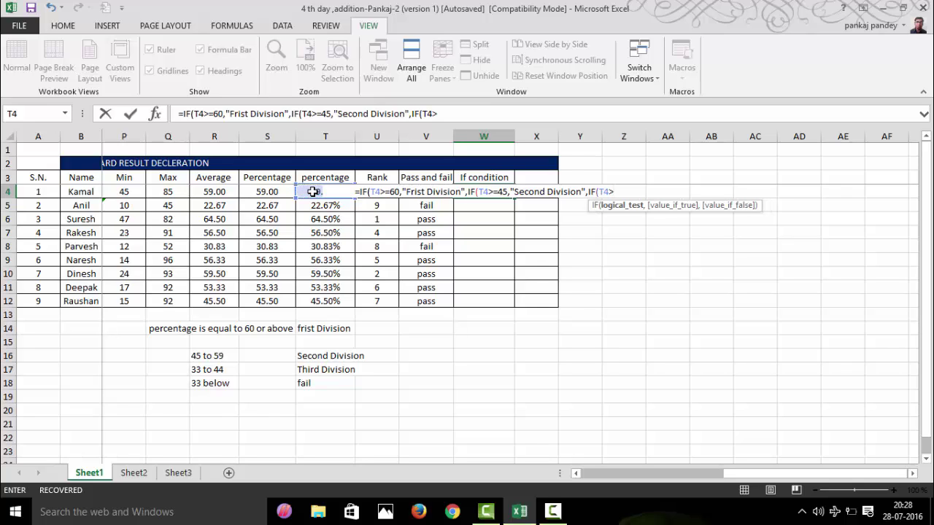
type("=")
type("3")
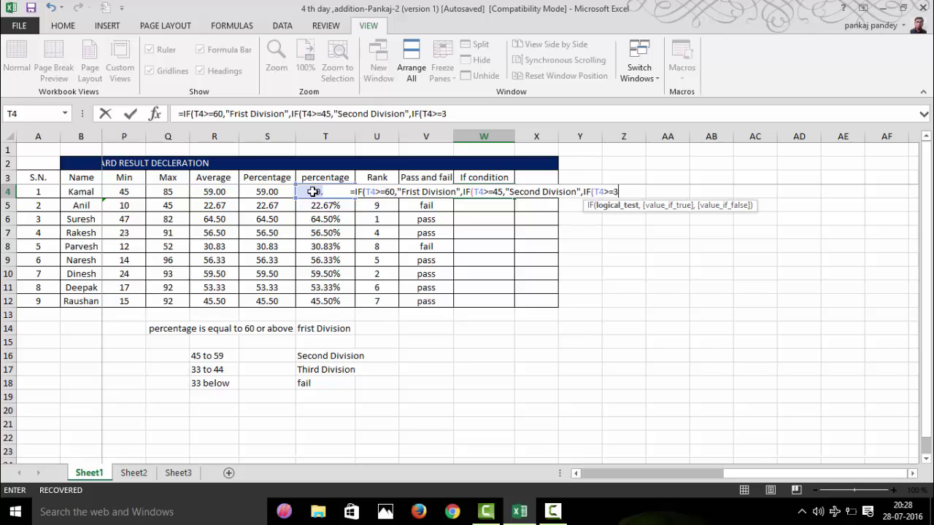
type("3,")
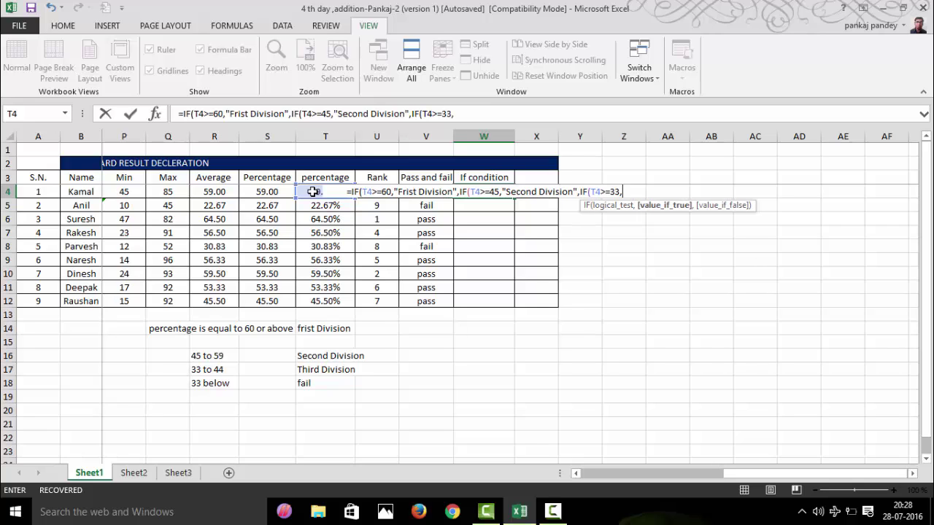
Enter "Third Division" as the value if true for the T4>=33 test in W4's formula
type("\"")
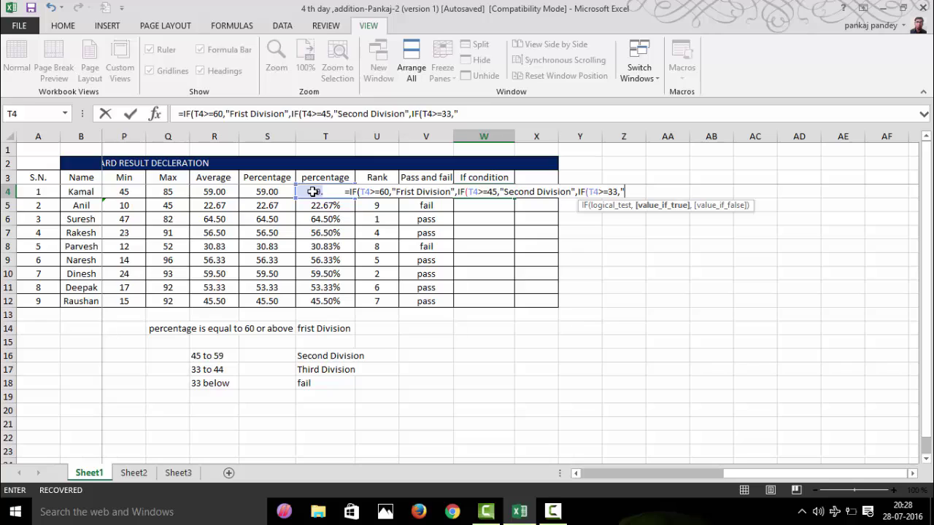
type("t")
key("BackSpace")
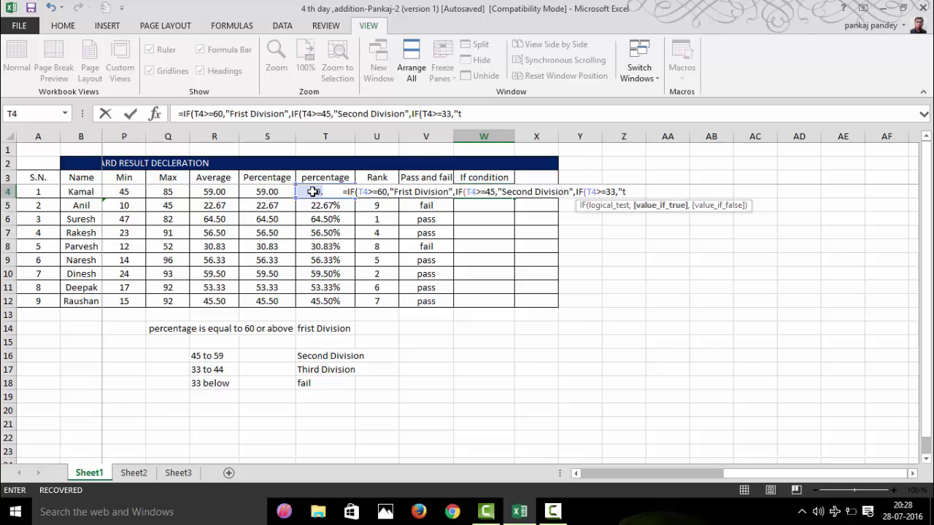
type("Thir")
type("d Divisi")
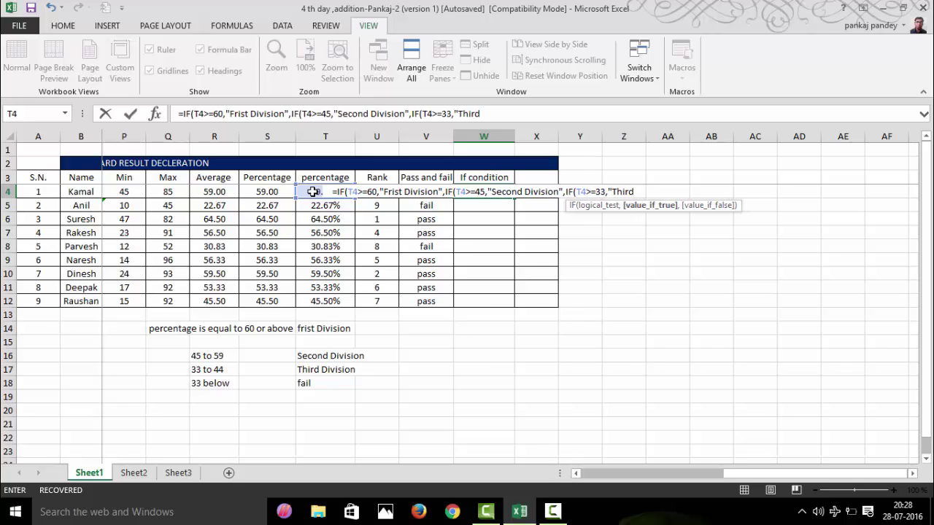
type("on")
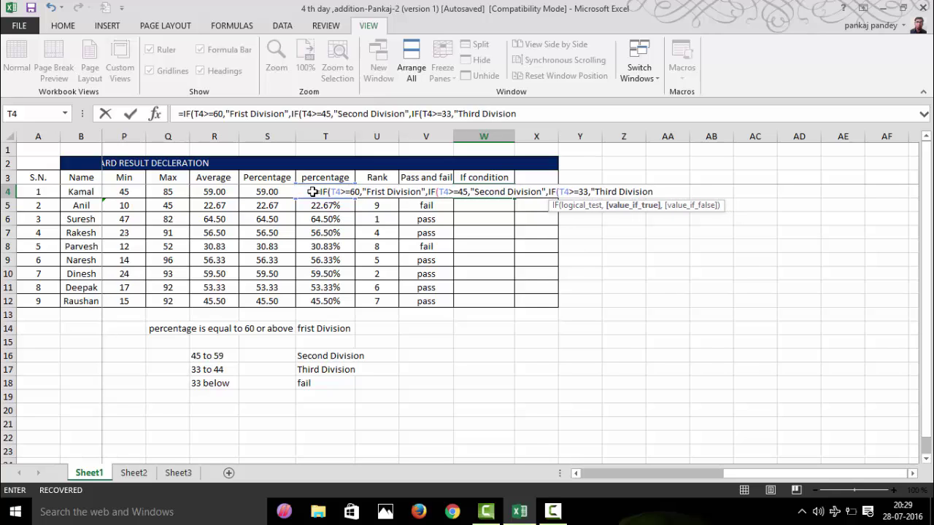
type("\",")
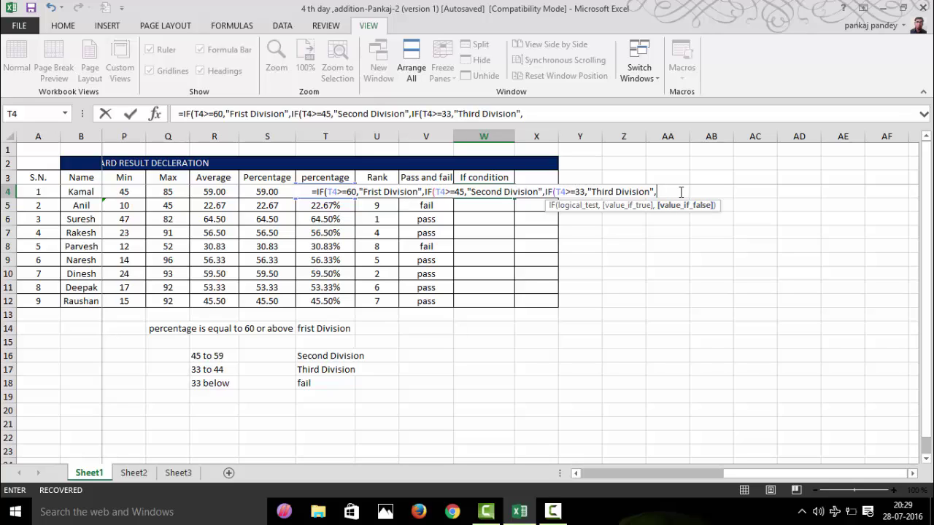
Enter "fail" as the innermost IF's value if false, close all three IFs and commit W4's formula
type("\"")
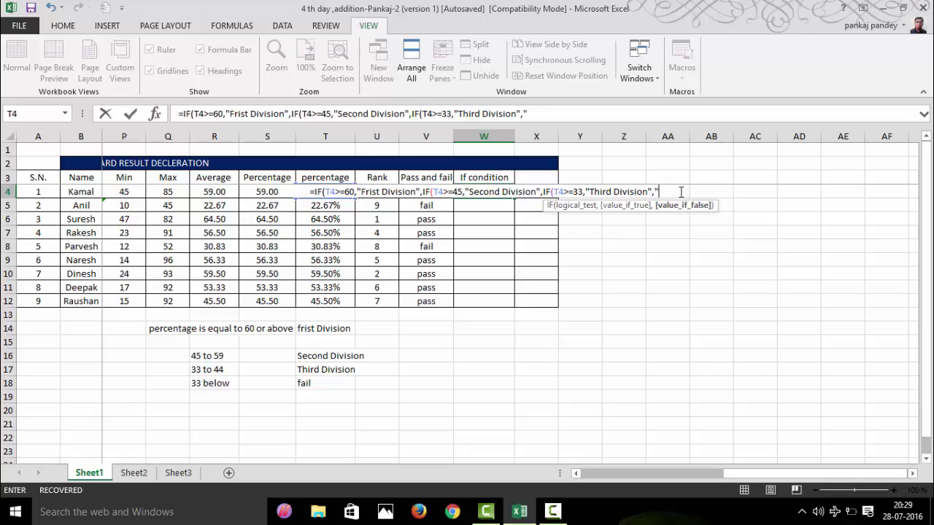
type("fail\"")
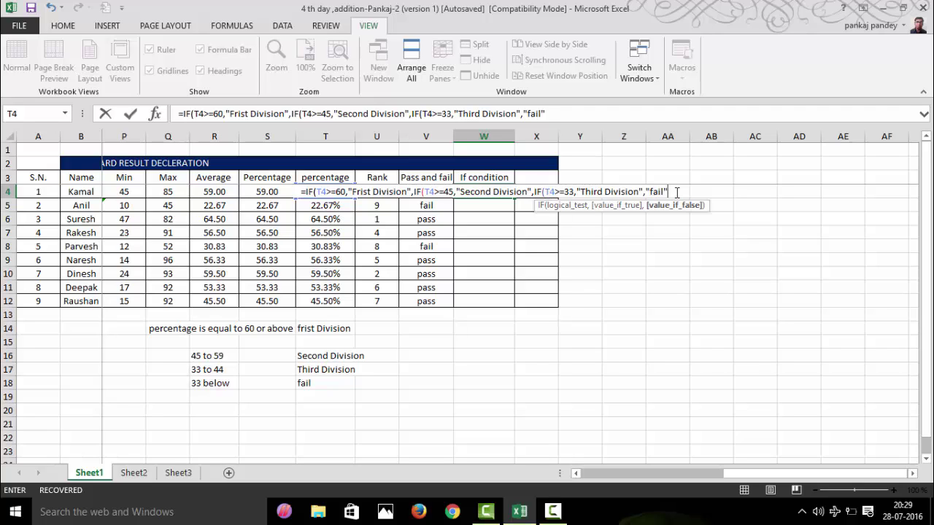
type(")))")
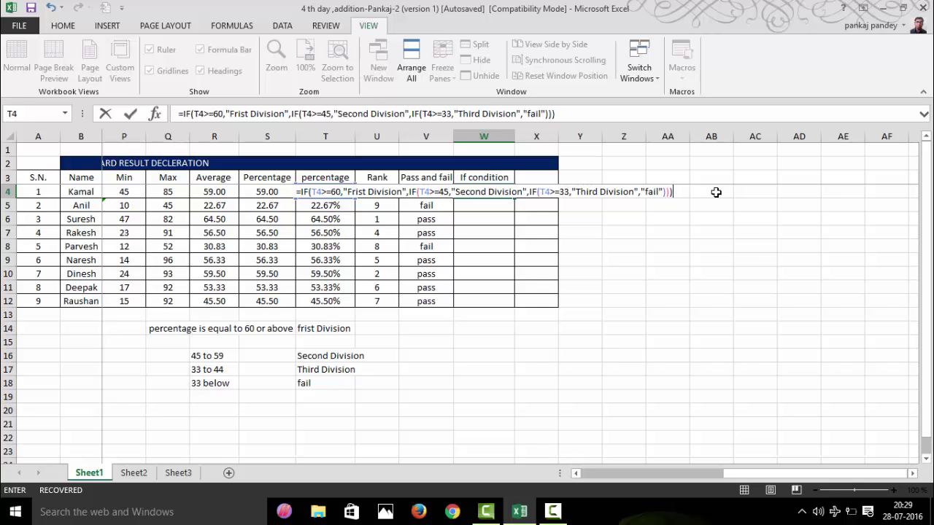
key("Return")
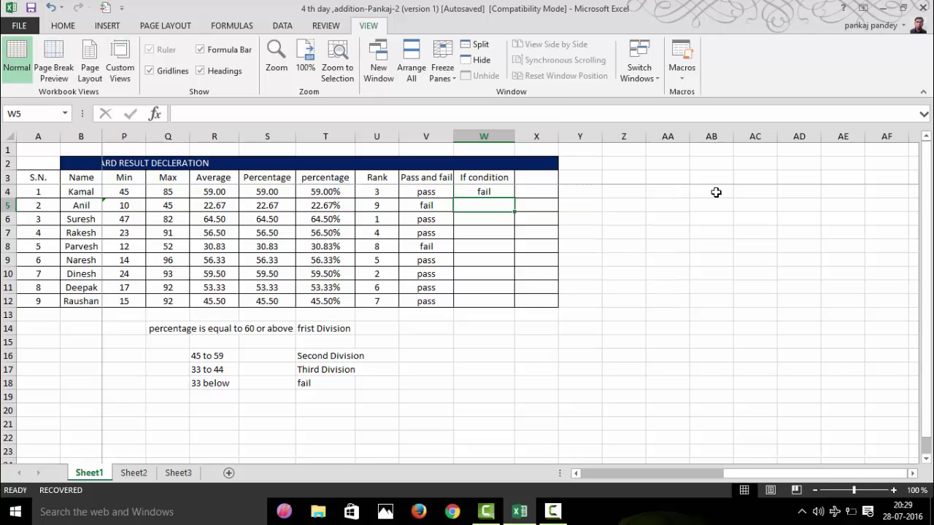
left_click(491, 190)
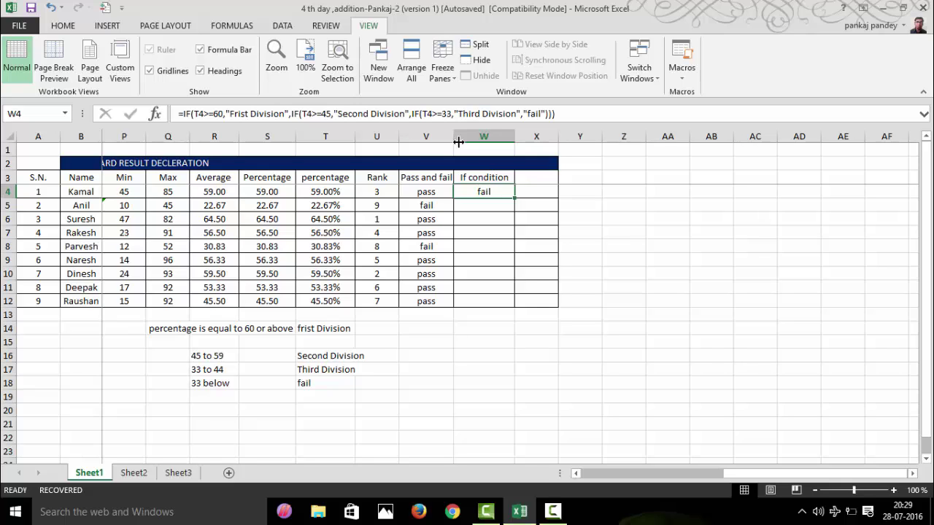
double_click(491, 191)
left_click(480, 230)
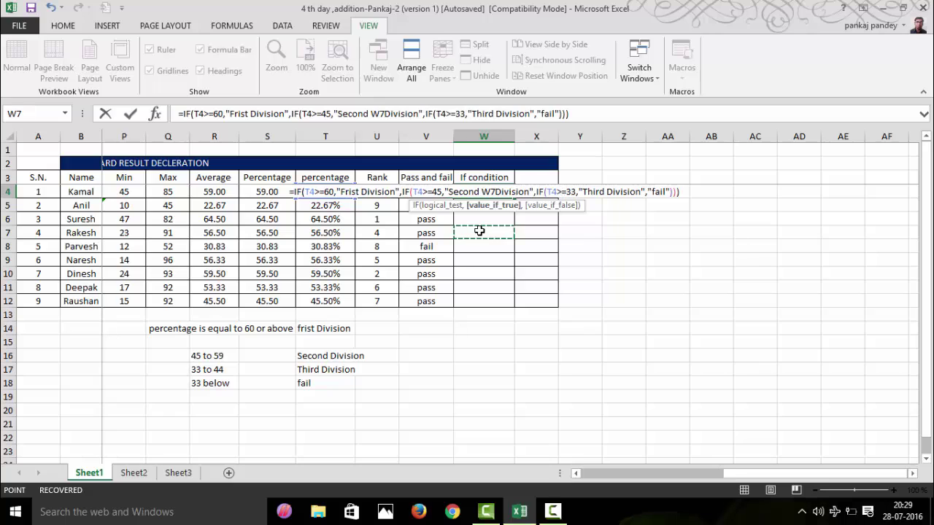
key("Escape")
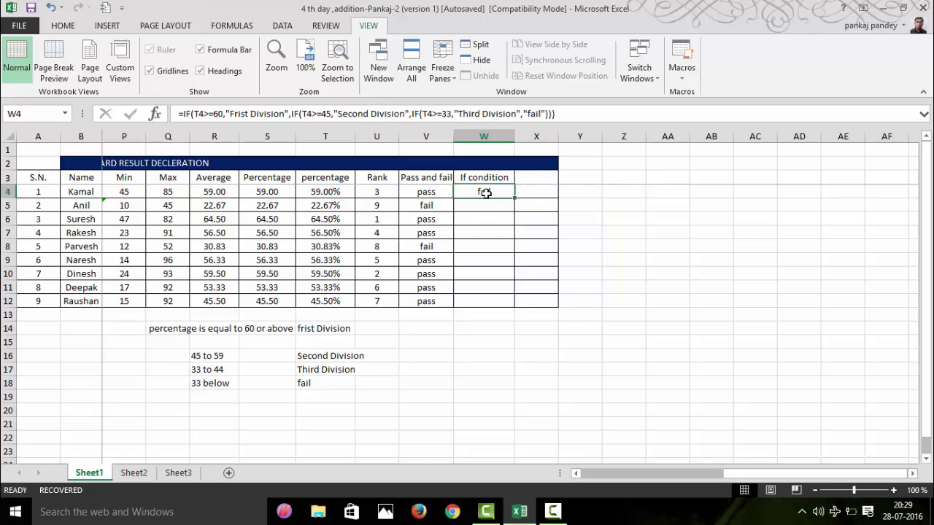
Change the first IF's threshold in W4's formula to 60% to match the percentage format of T4
left_click(330, 192)
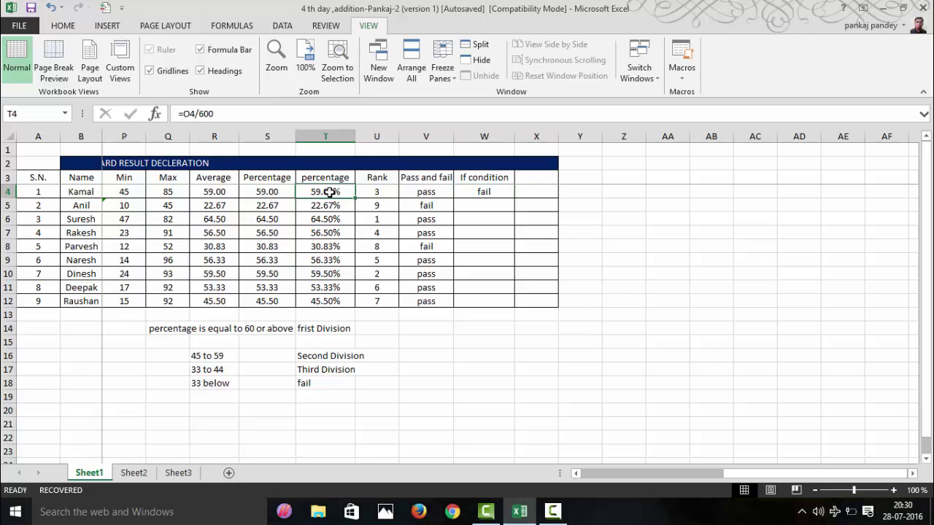
left_click(486, 189)
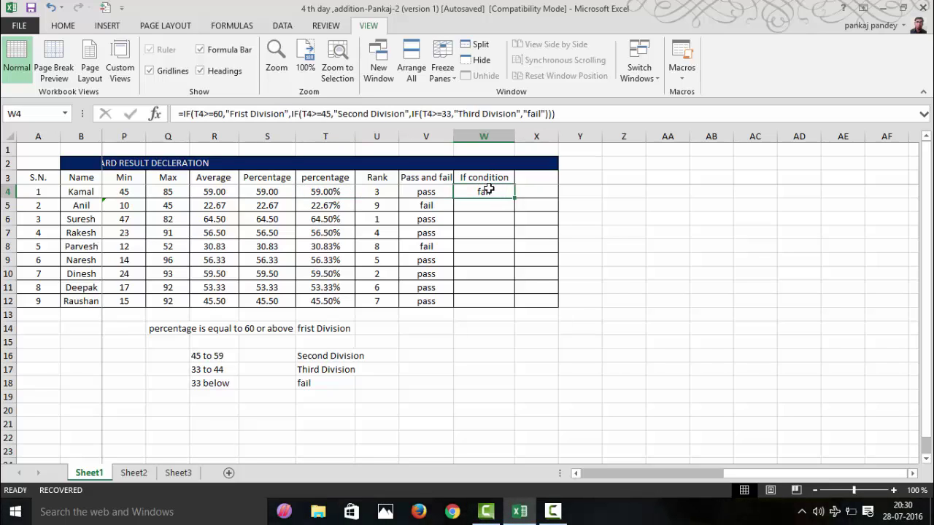
left_click(222, 114)
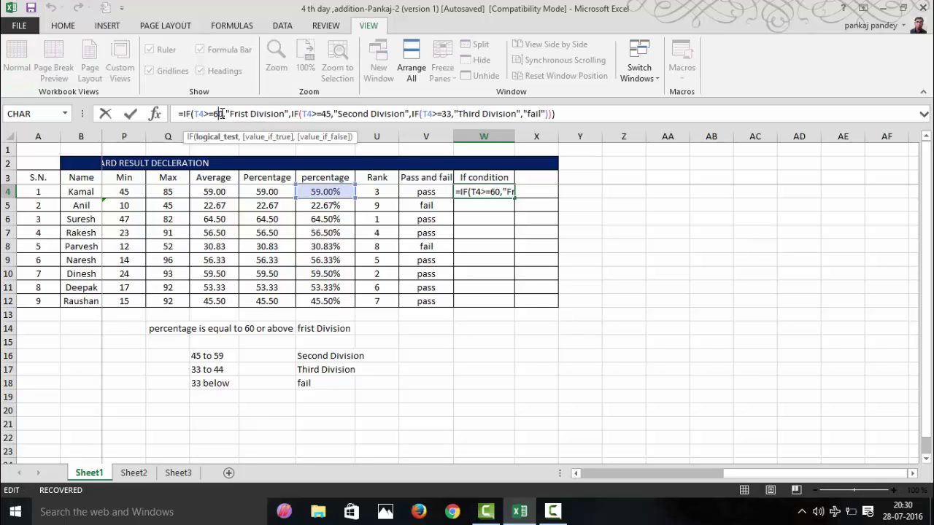
double_click(223, 113)
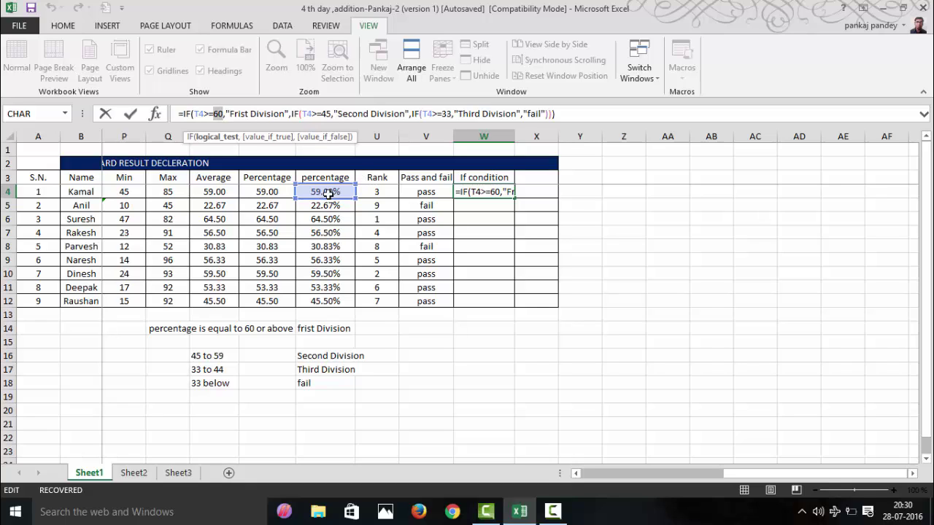
left_click(227, 114)
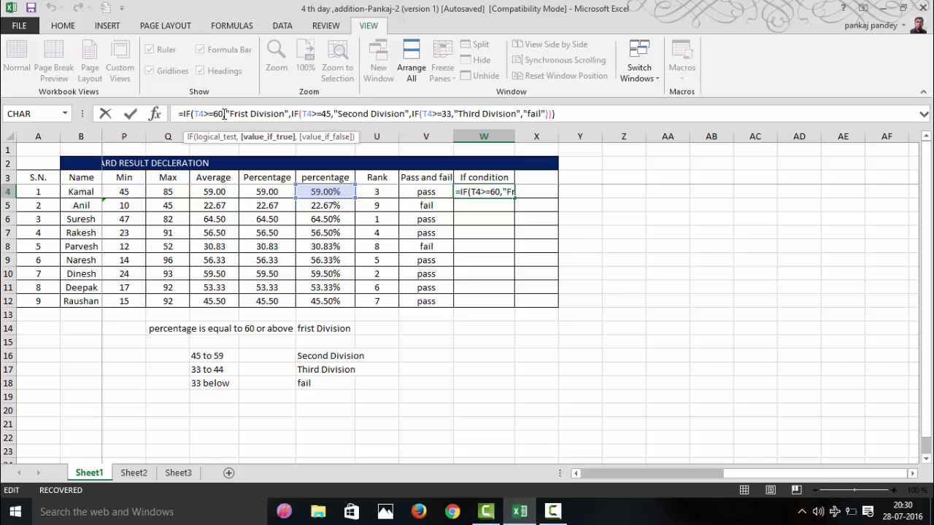
left_click(223, 114)
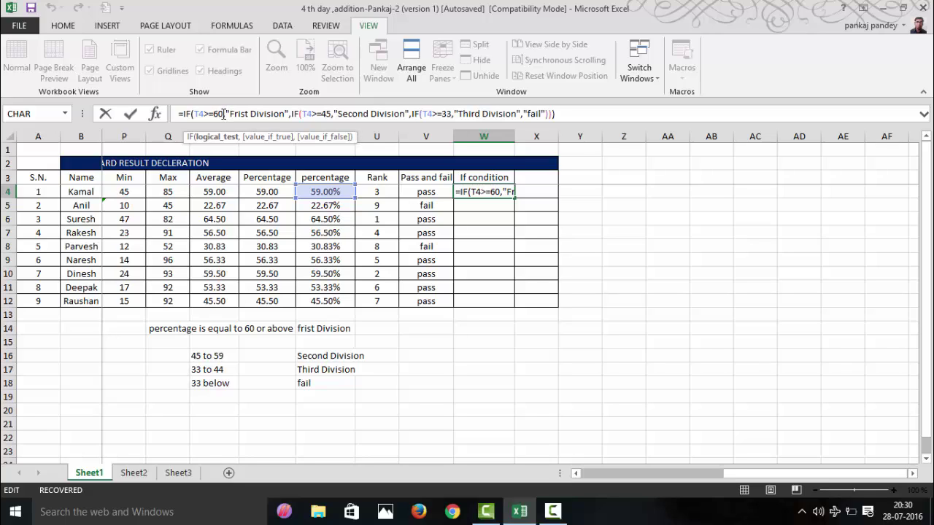
type("%")
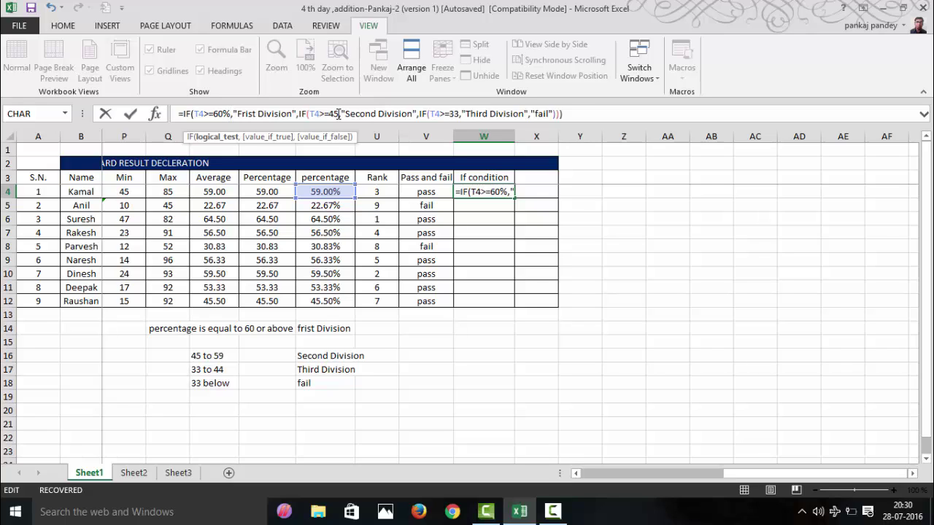
Change the second and third thresholds in W4's formula to 45% and 33%, and commit the formula
left_click(338, 114)
type("%")
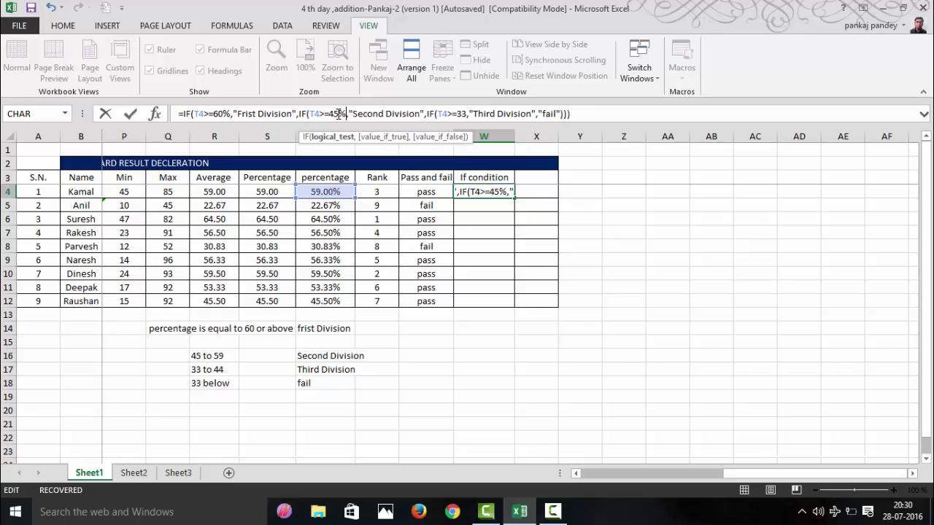
left_click(466, 114)
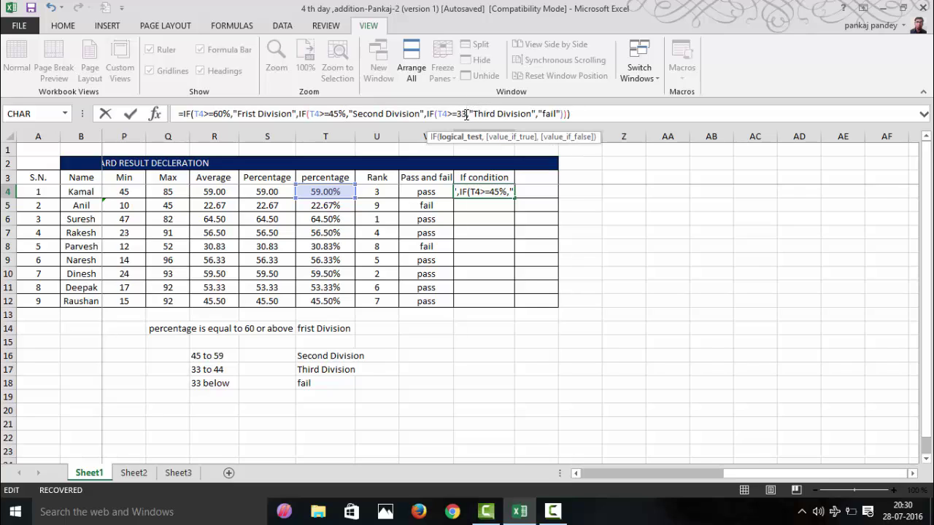
type("%")
key("Return")
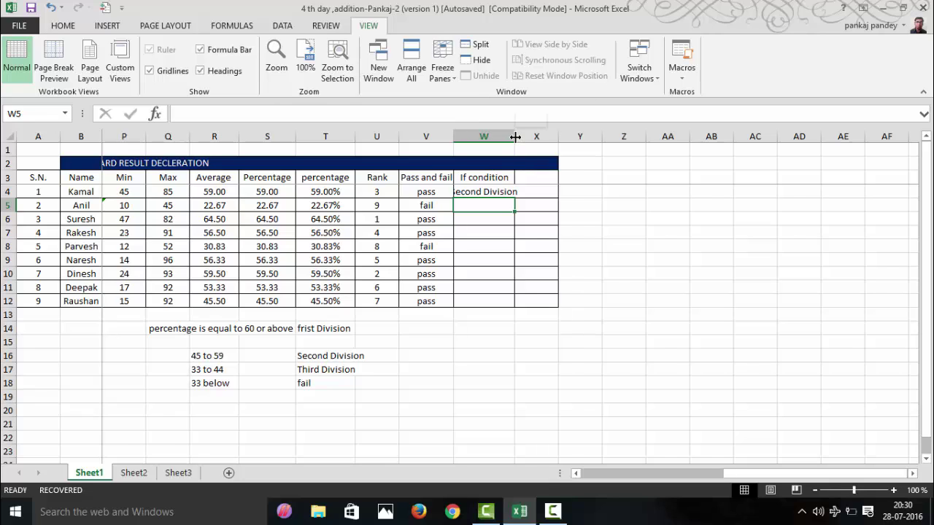
Autofit the width of column W to its contents
double_click(515, 137)
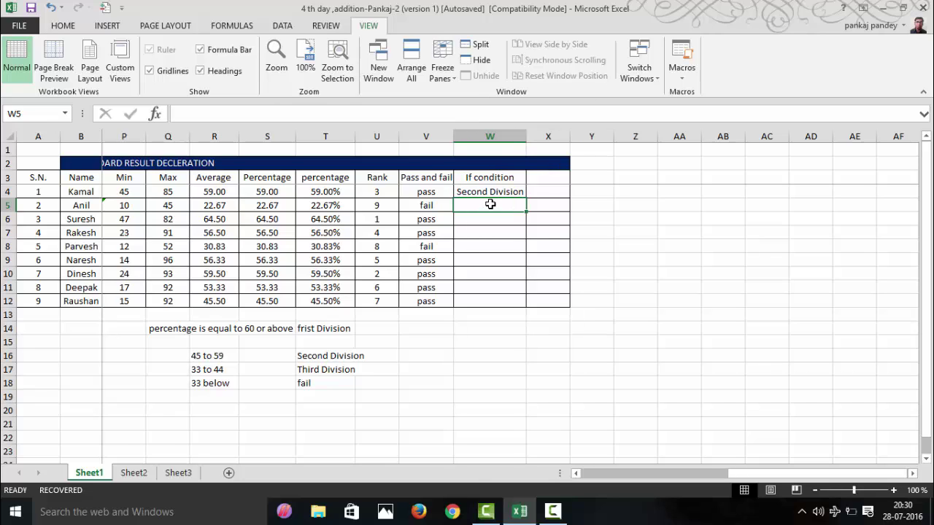
left_click(483, 192)
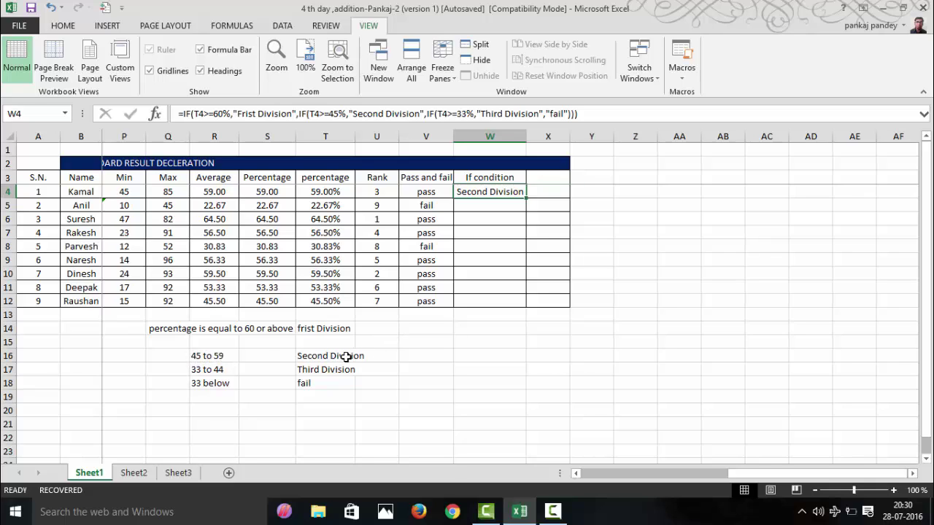
Start an IF formula in W5 with the logical test T5>=60
left_click(495, 205)
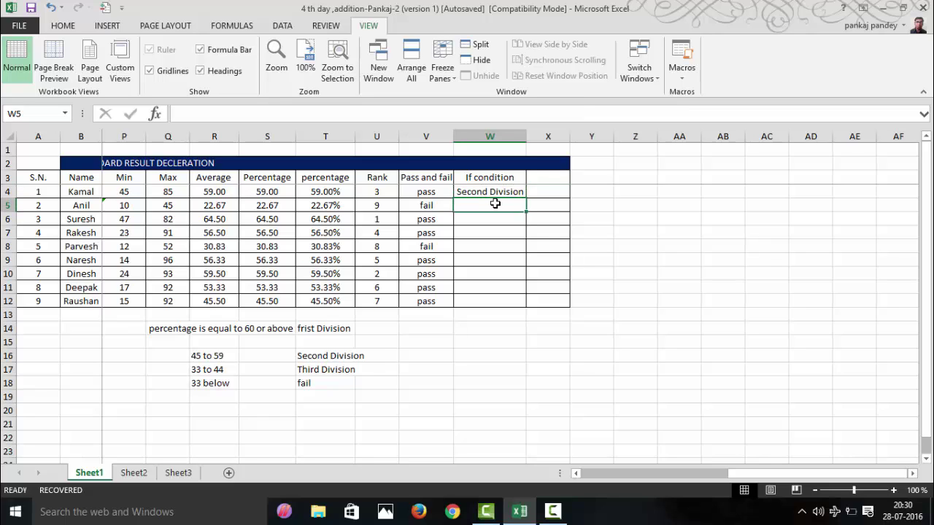
type("=IF(")
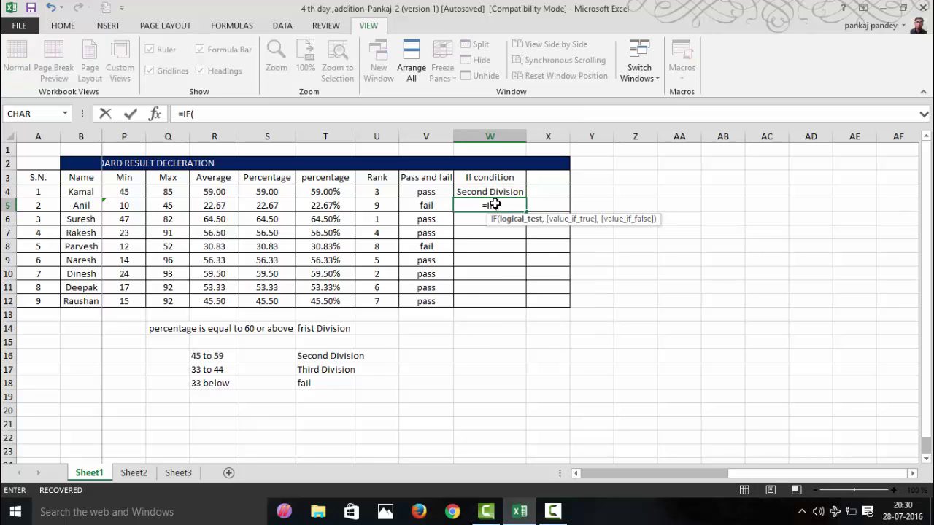
left_click(332, 207)
type(">=")
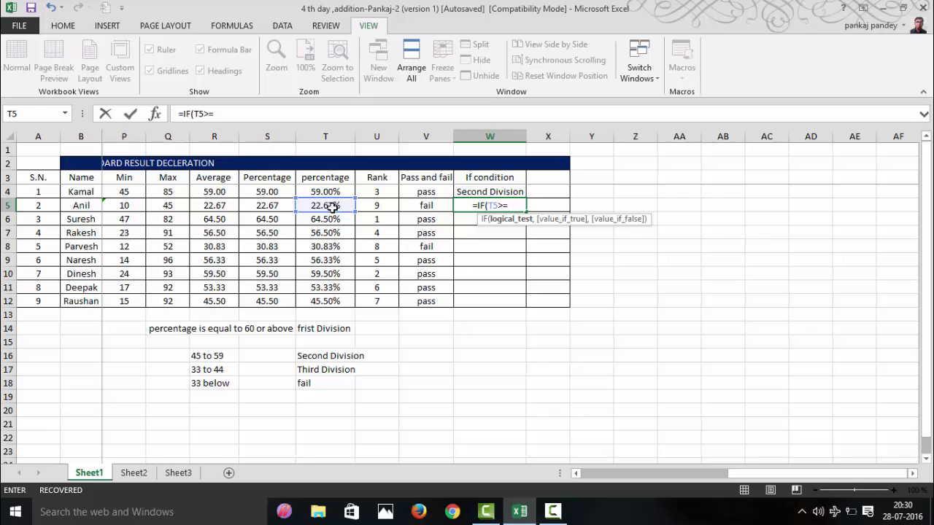
type("60")
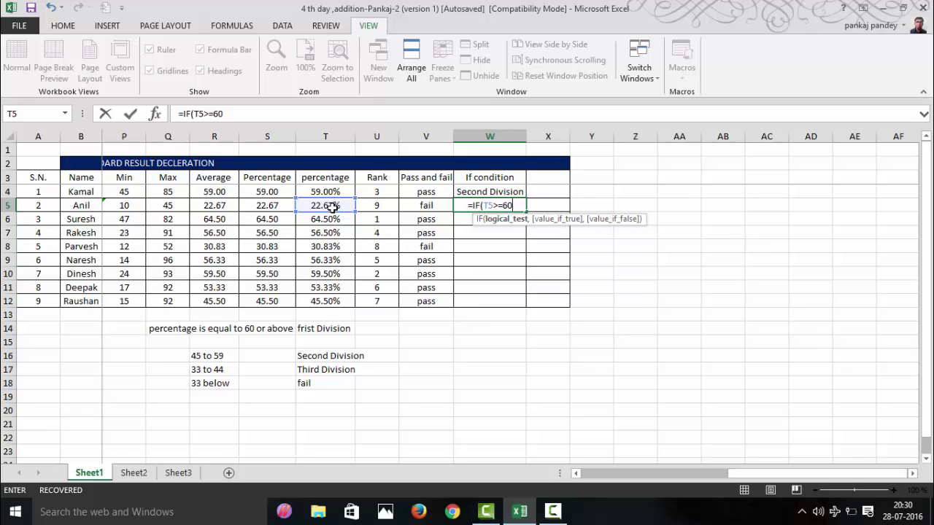
type(",")
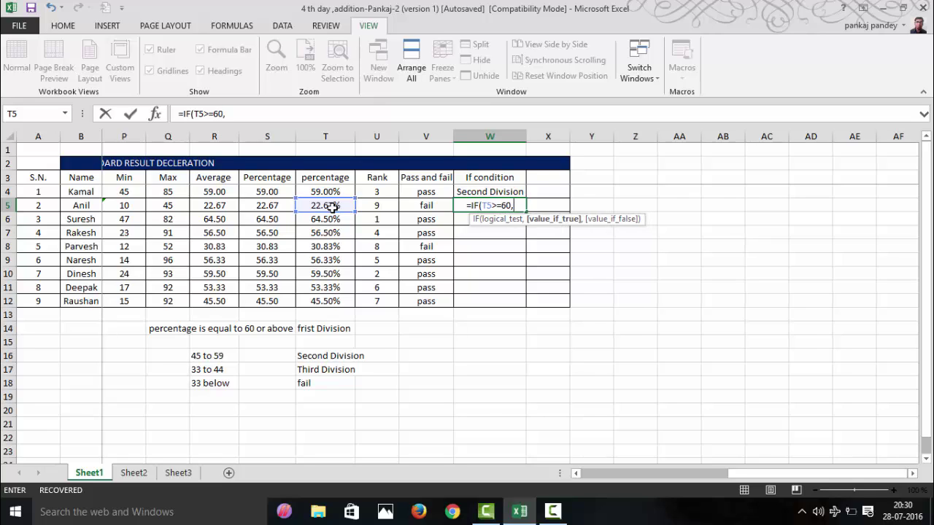
Enter "Frist Division" as the value if true for the T5>=60 test in W5's formula
type("\"Frist Di")
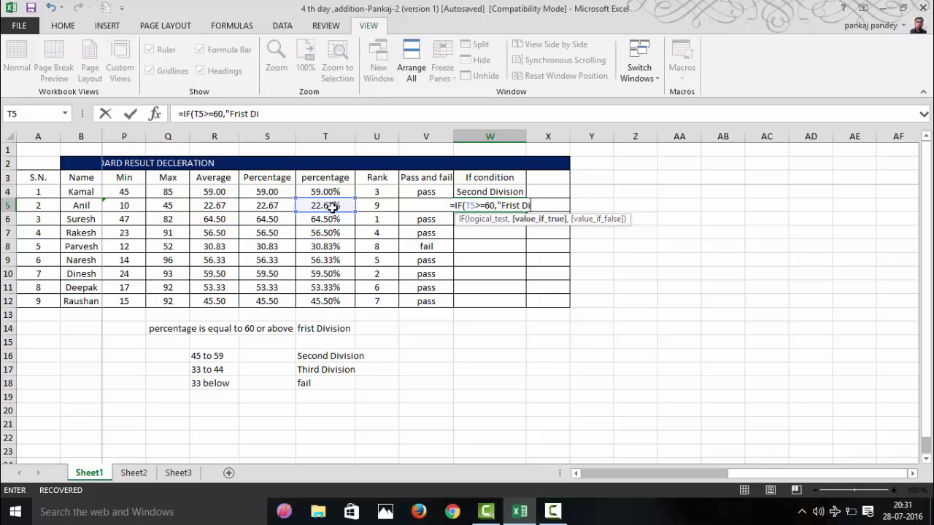
type("vision")
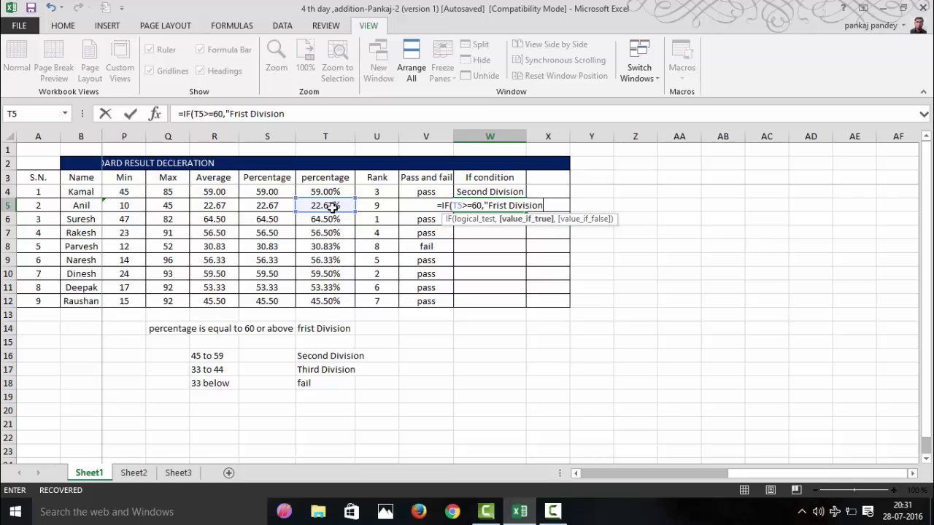
type("\",")
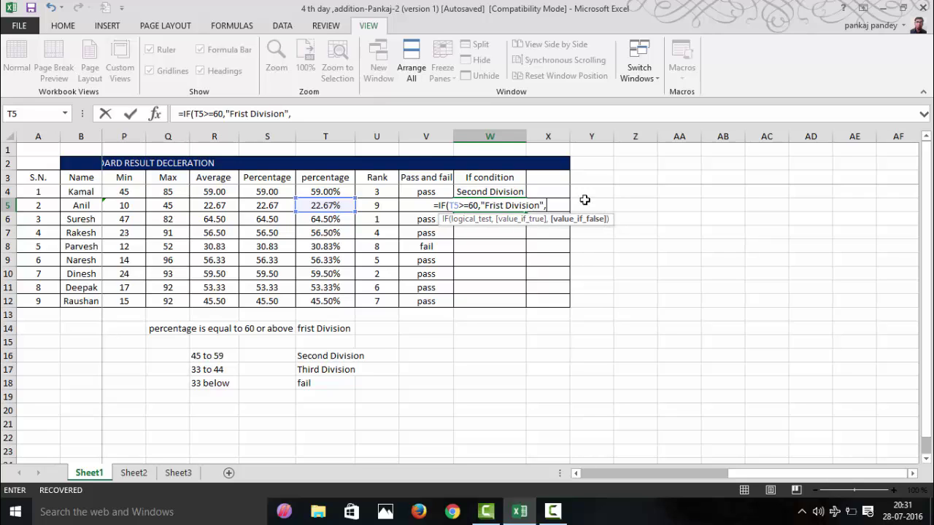
Nest a second IF as the value if false in W5's formula, with the logical test T5>=45
type("IF(")
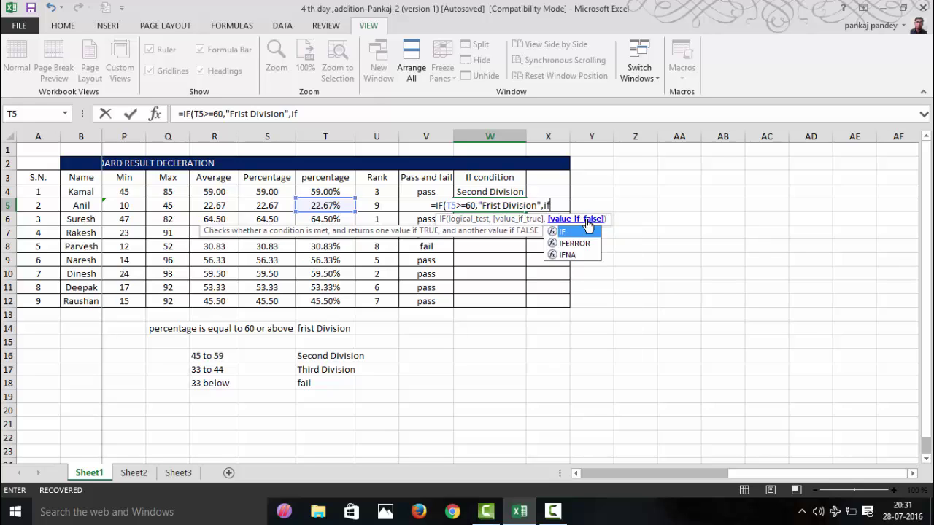
left_click(335, 204)
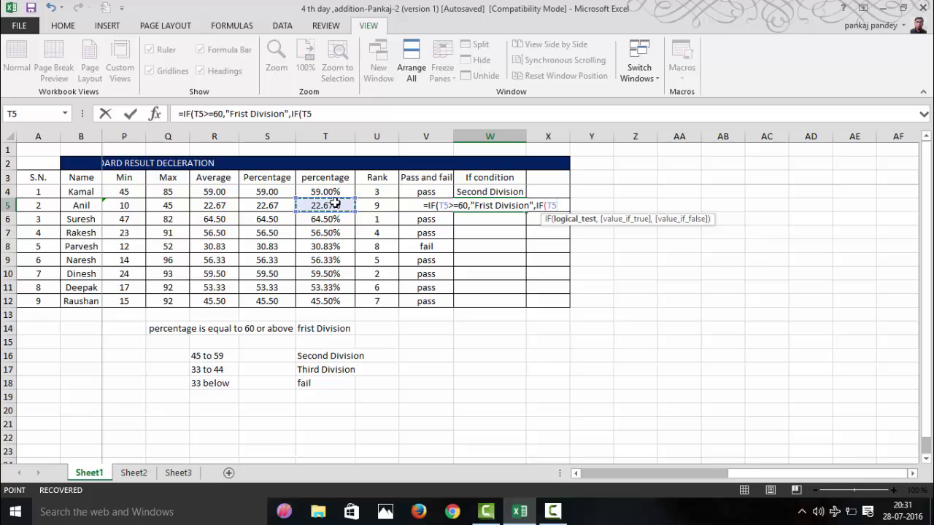
type(">=")
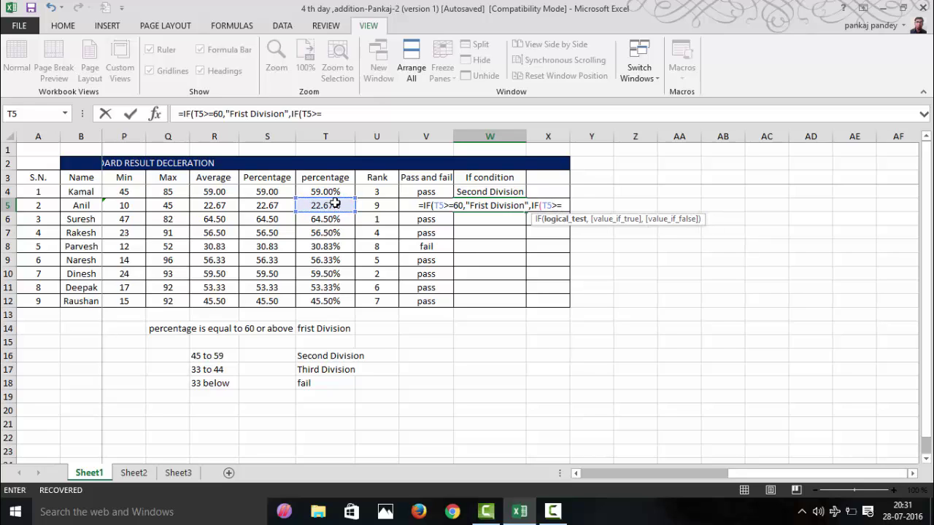
type("45")
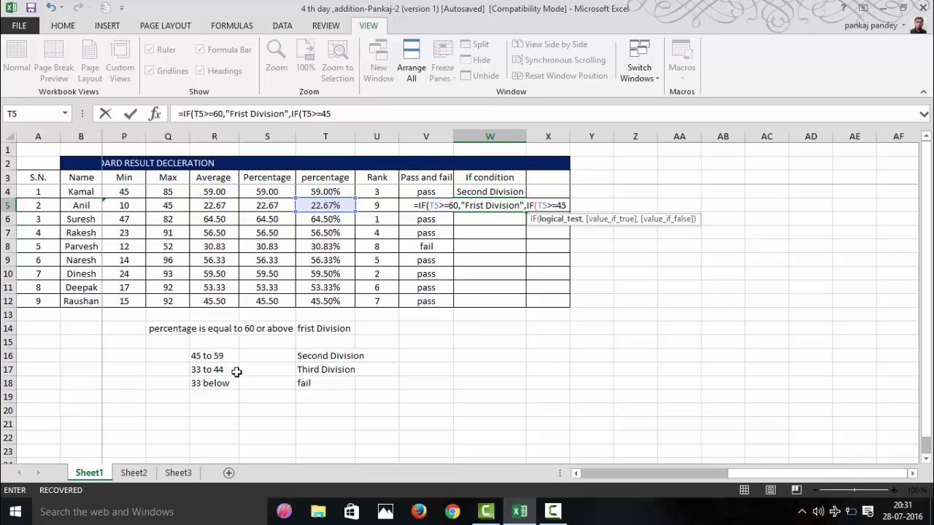
type(",")
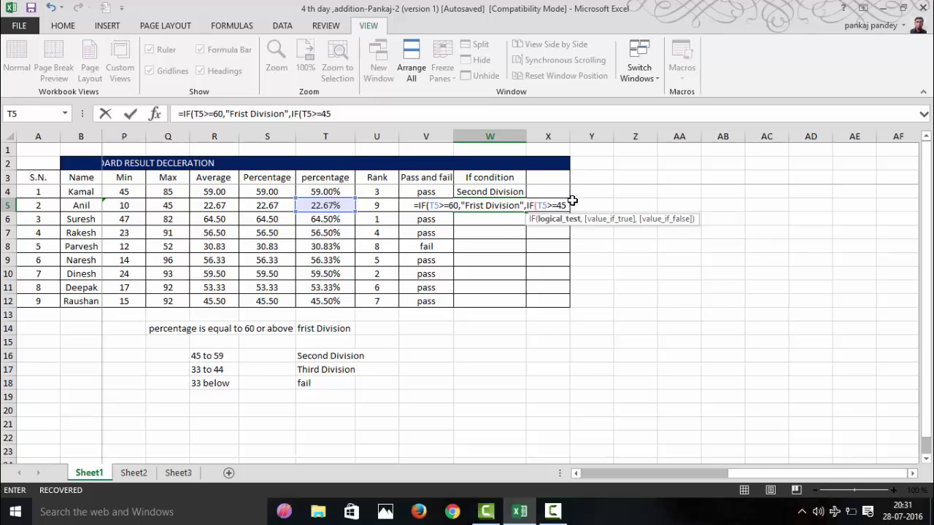
Enter "Second Division" as the value if true for the T5>=45 test in W5's formula
type("\"")
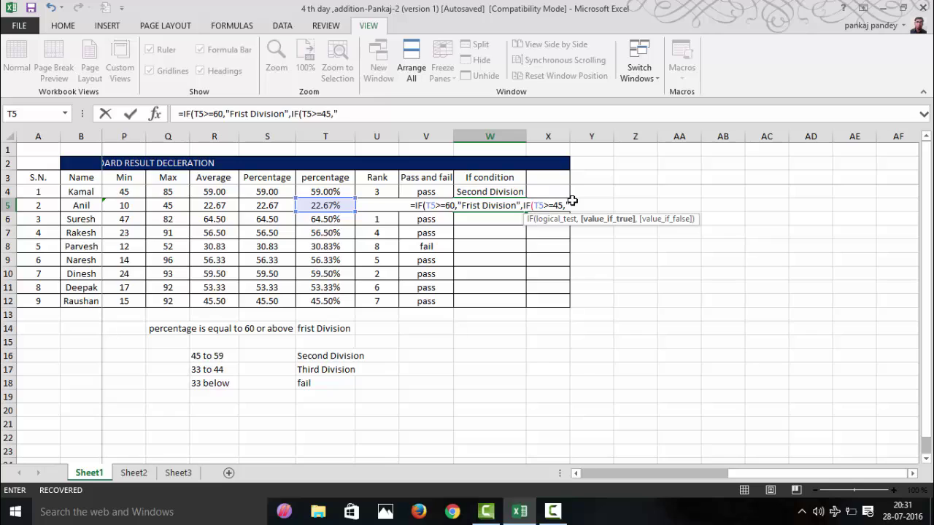
type("Seco")
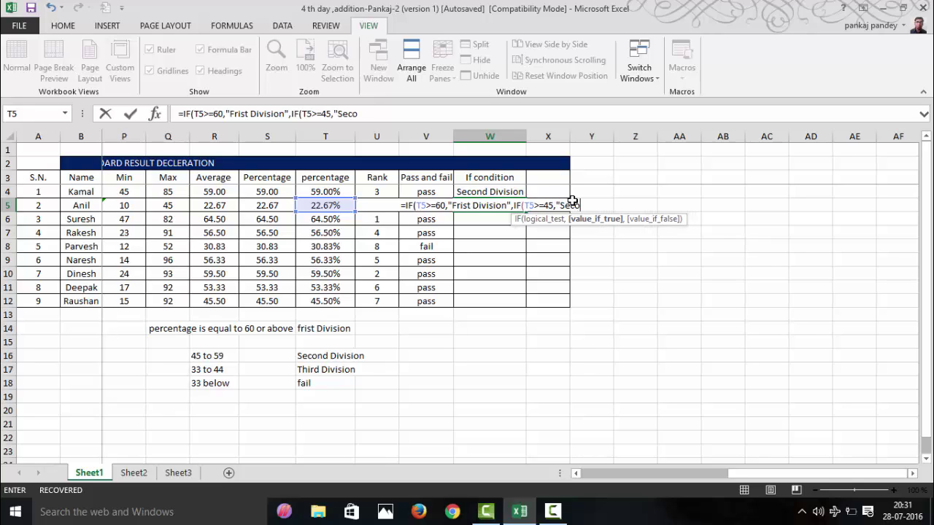
type("nd Divisi")
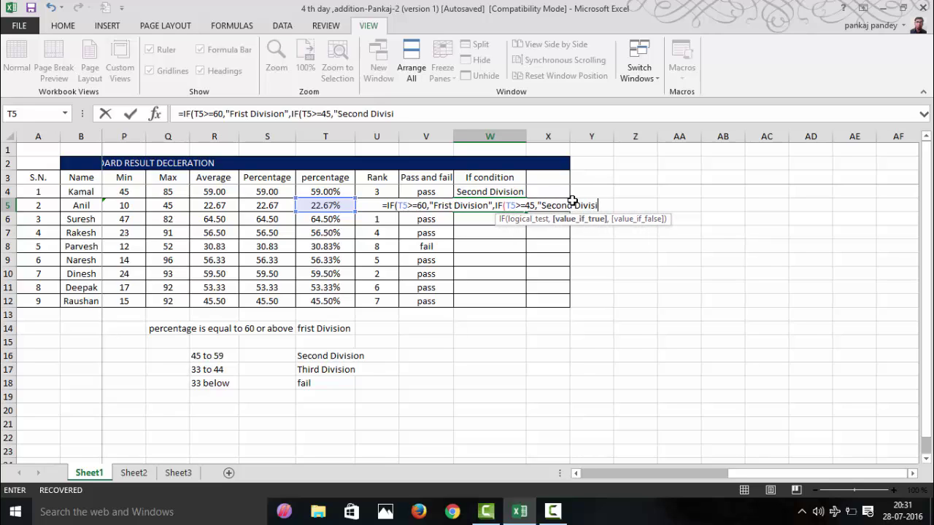
type("on\"")
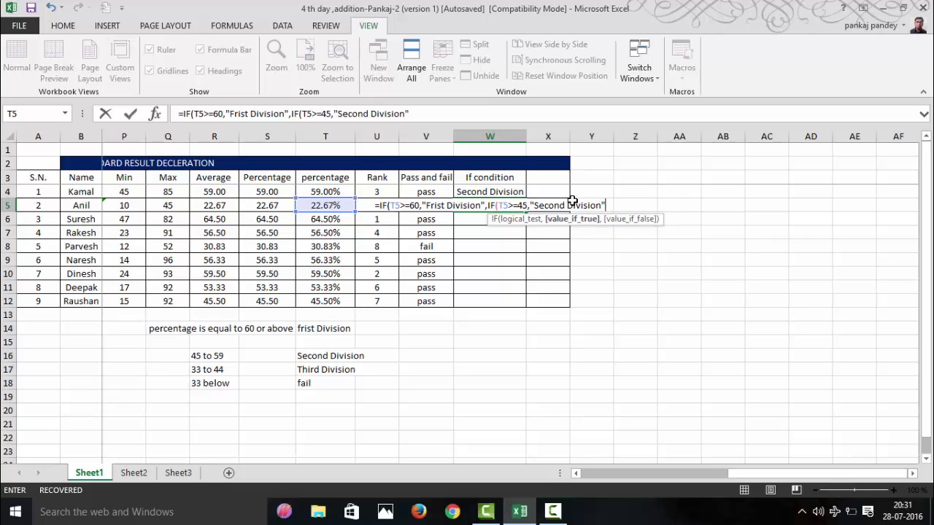
type(",")
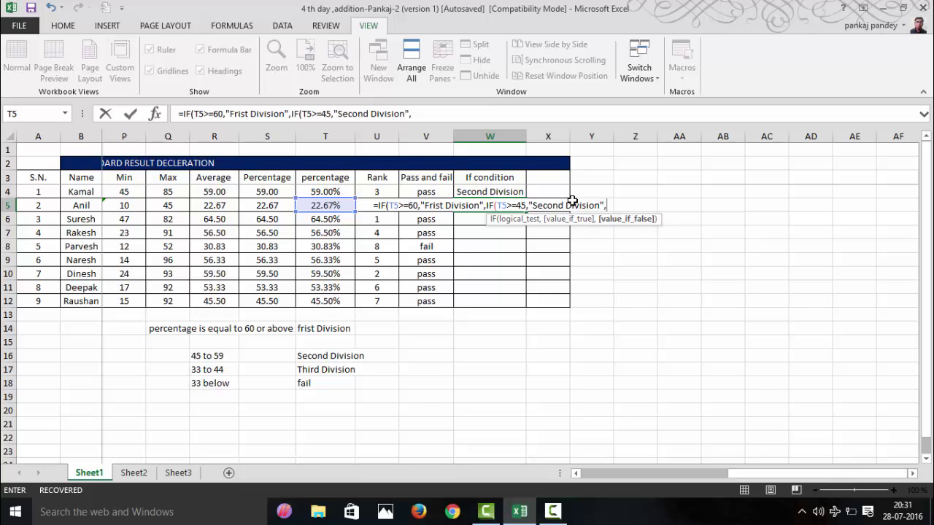
Nest a third IF in W5's formula with the test T5>=33 and "Third Division" as its value if true
type("IF(")
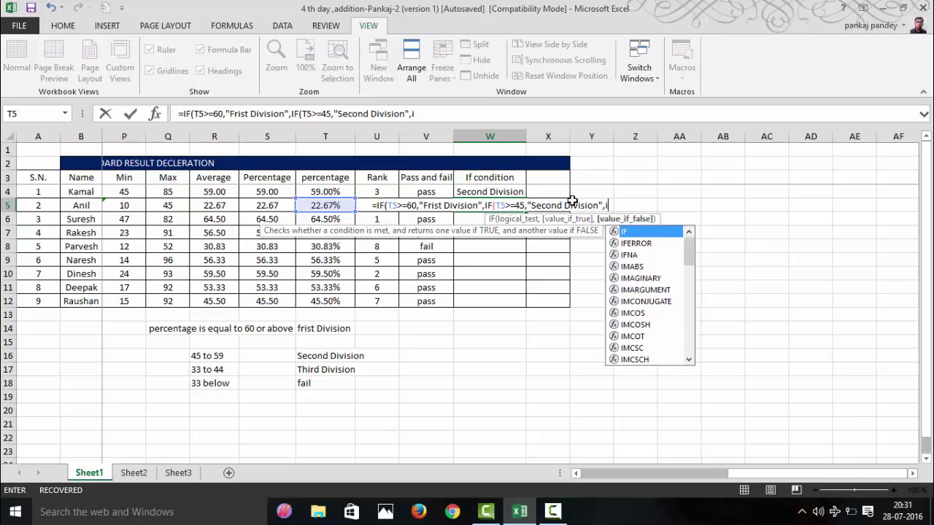
left_click(313, 207)
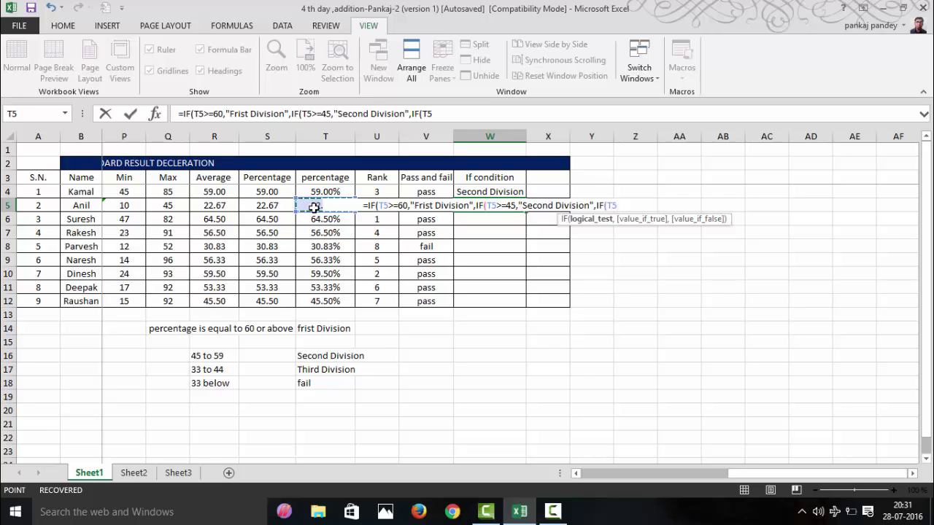
type(">=33")
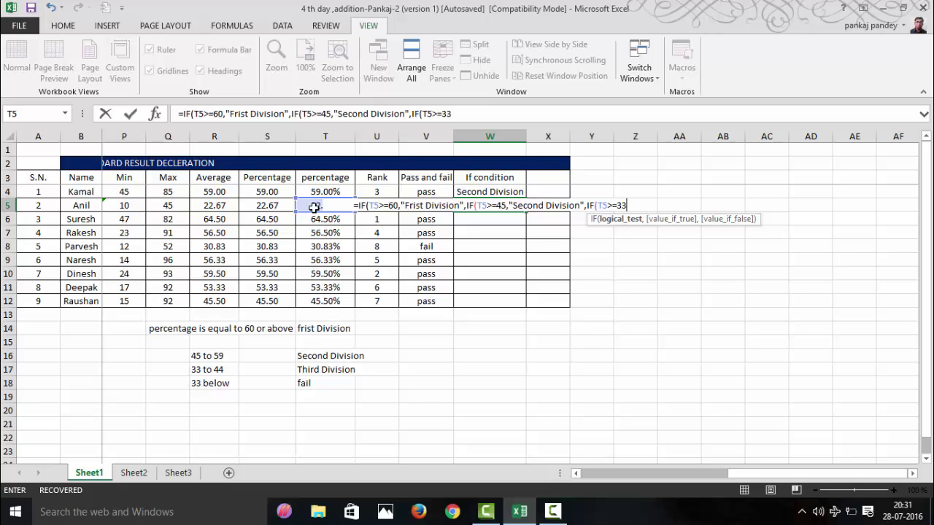
type(",\"")
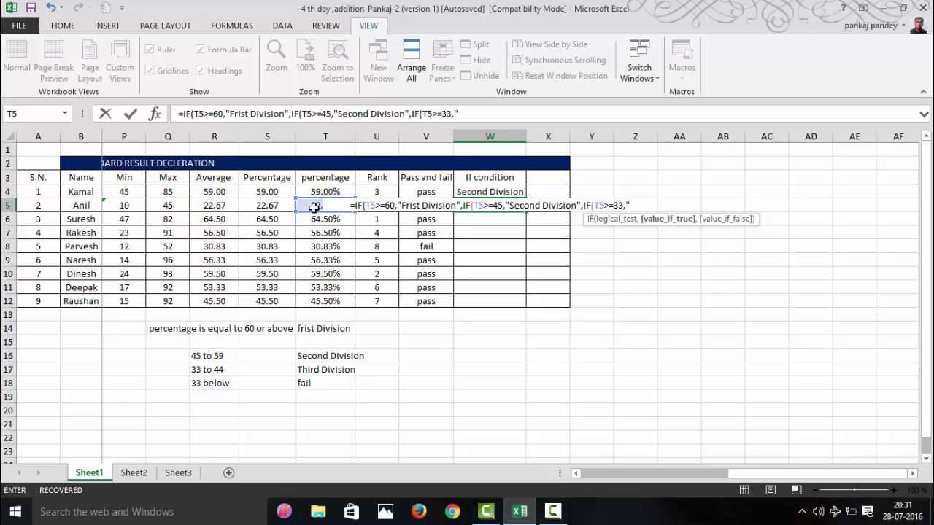
type("Thir")
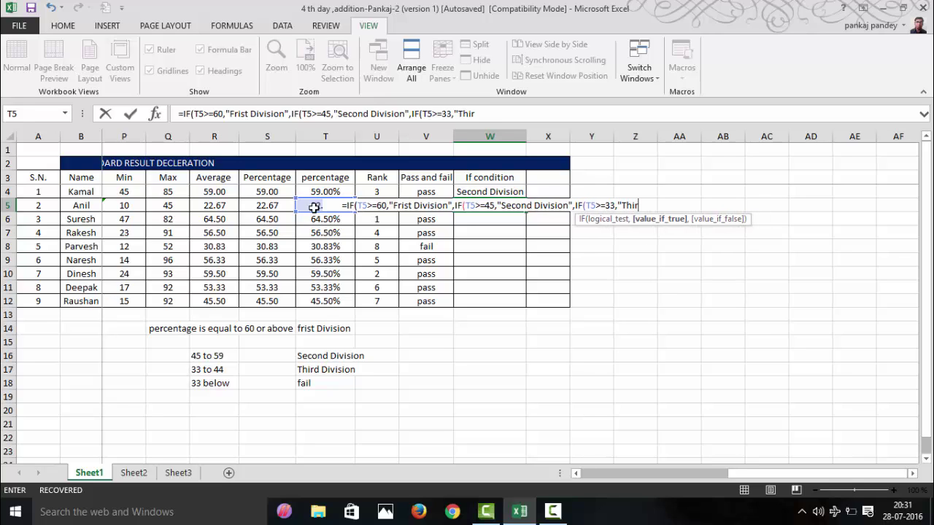
type("d Division")
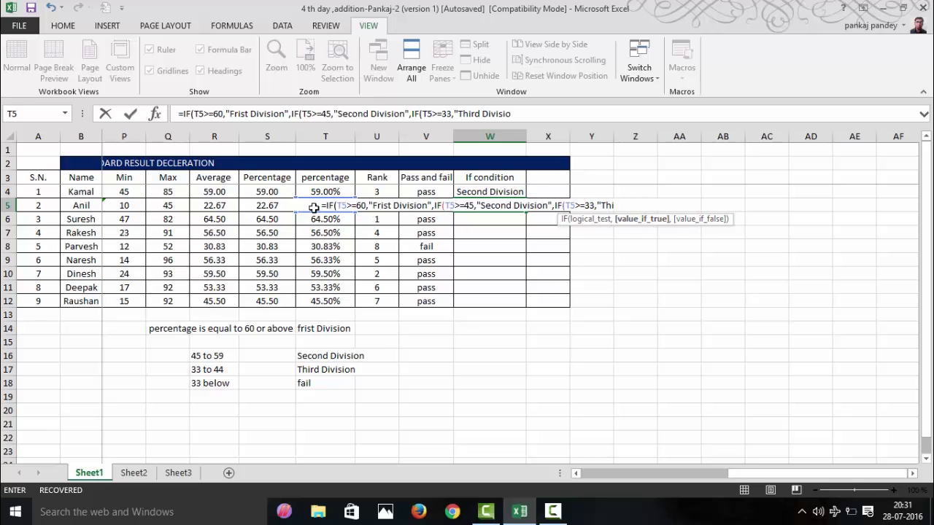
Enter "Fail" as the final value if false in W5's formula and close all three IF functions
type("\",\"")
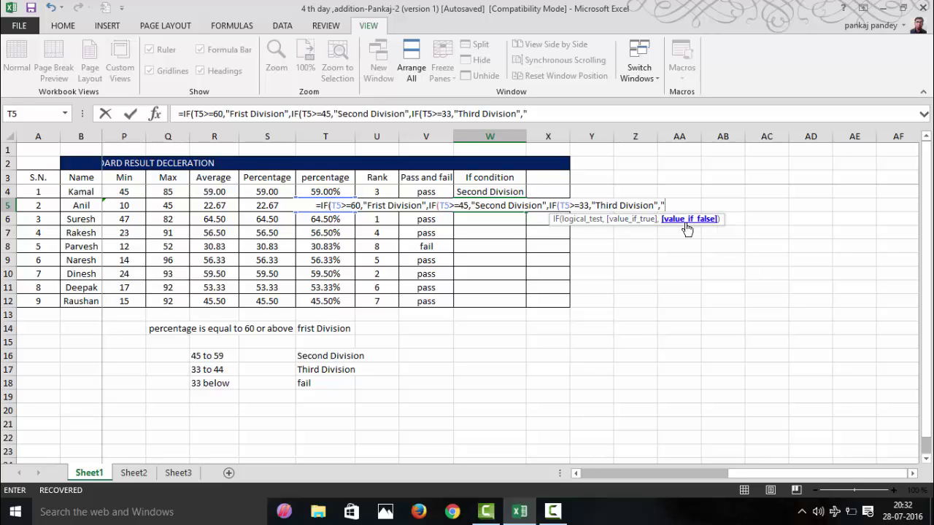
type("Fa")
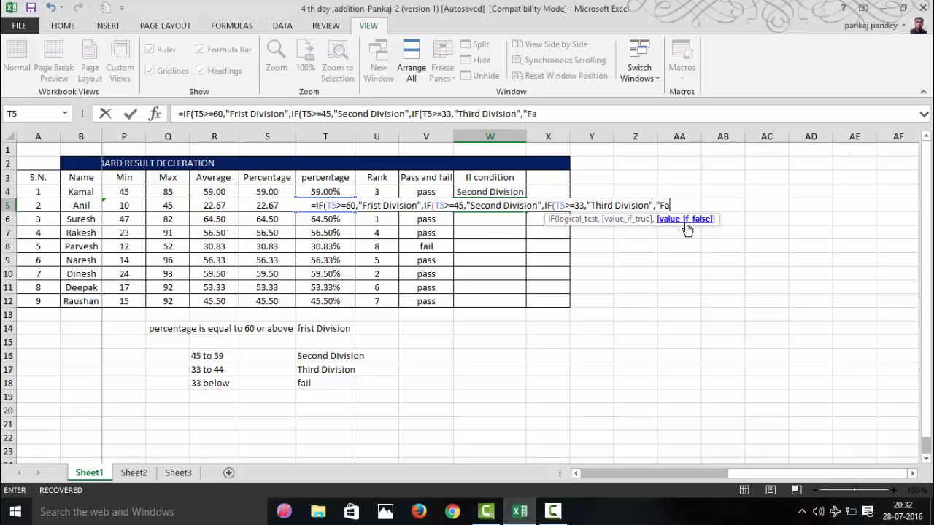
type("il\"")
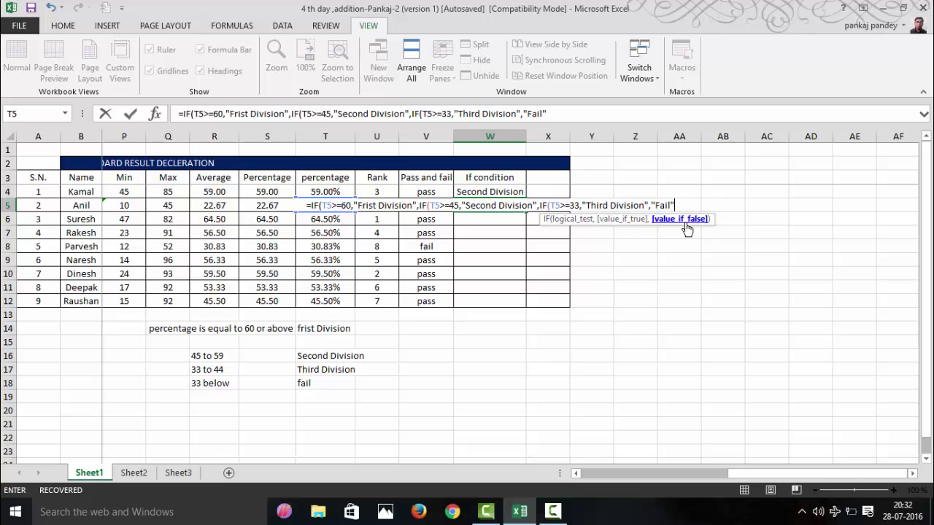
type(")))")
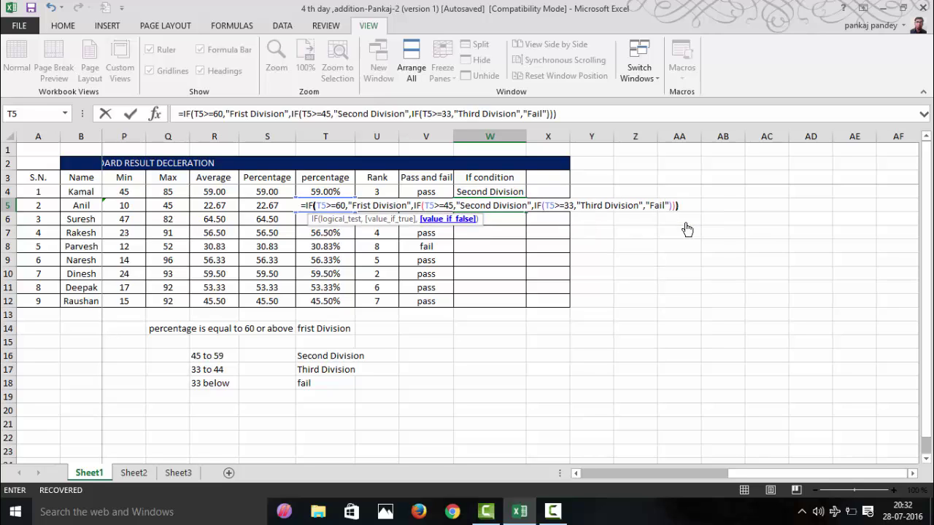
Change the three thresholds in W5's formula to 60%, 45% and 33%, and commit the formula
left_click(346, 205)
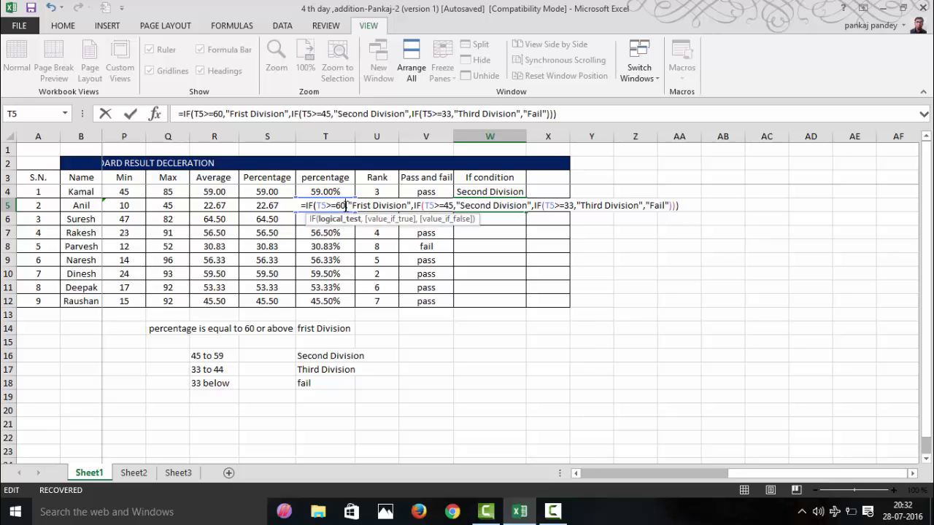
type("%")
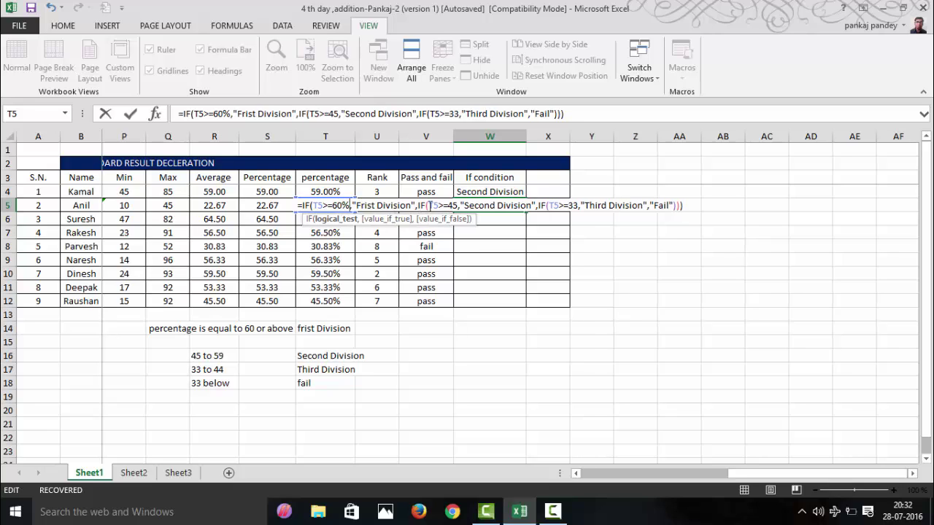
left_click(457, 206)
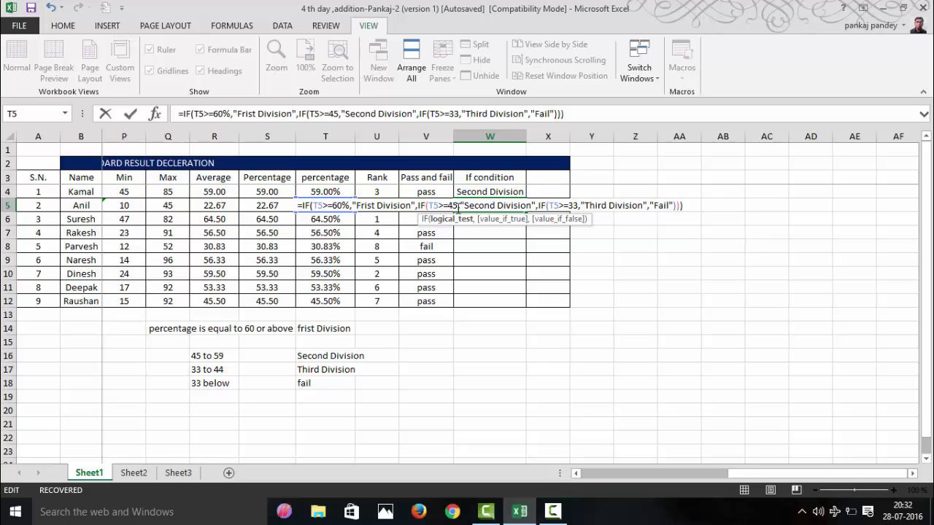
type("%")
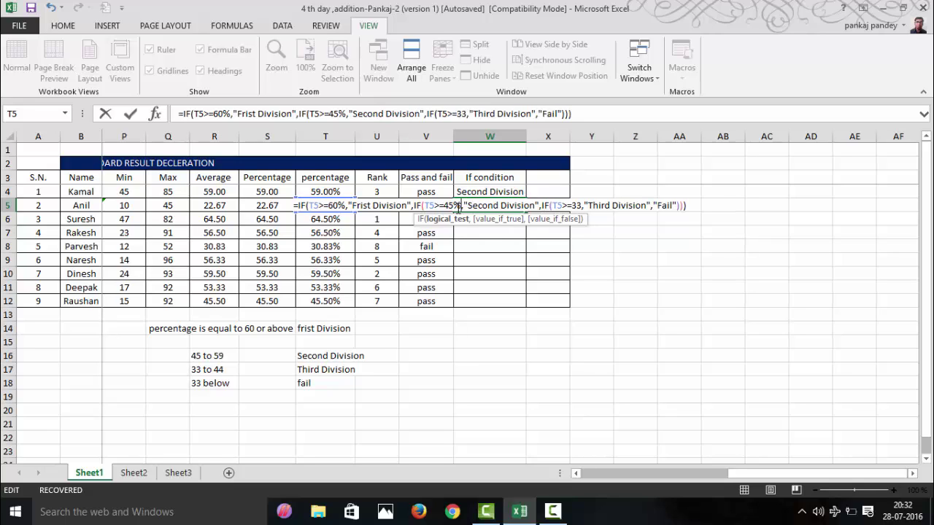
left_click(581, 205)
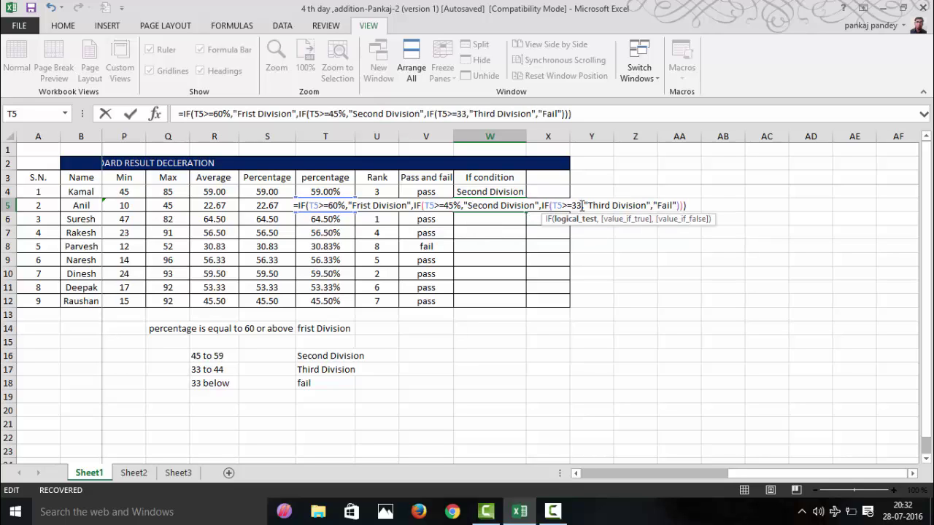
type("%")
key("Return")
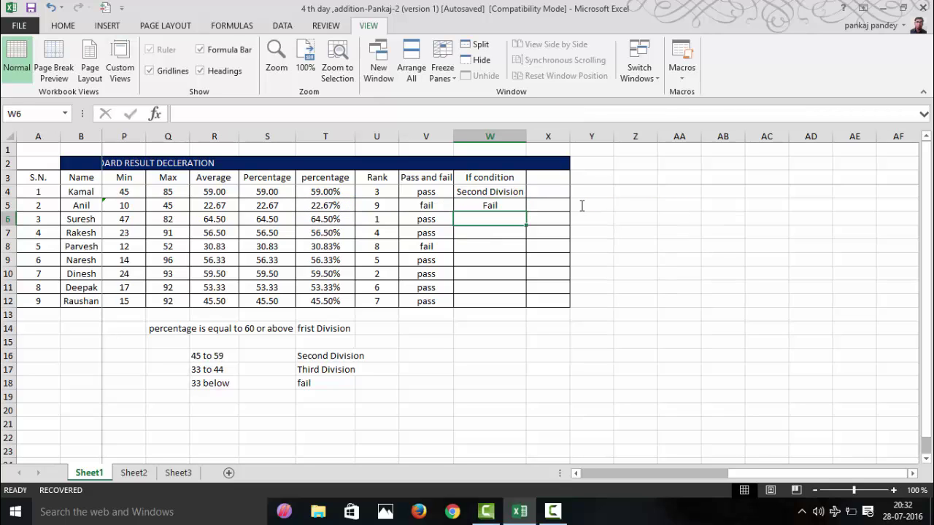
Fill W5's division formula down through W12 and check copied results against the percentages in column T
left_click(503, 208)
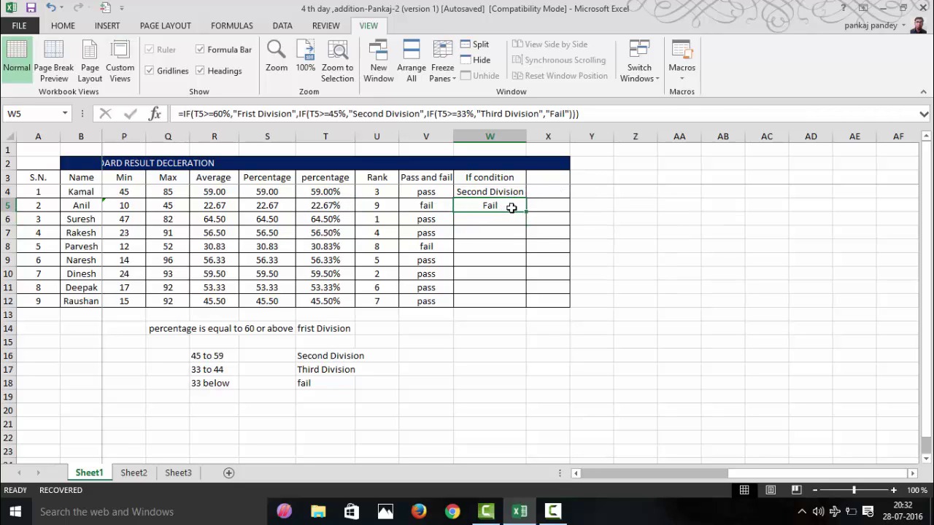
left_click_drag(526, 212, 512, 299)
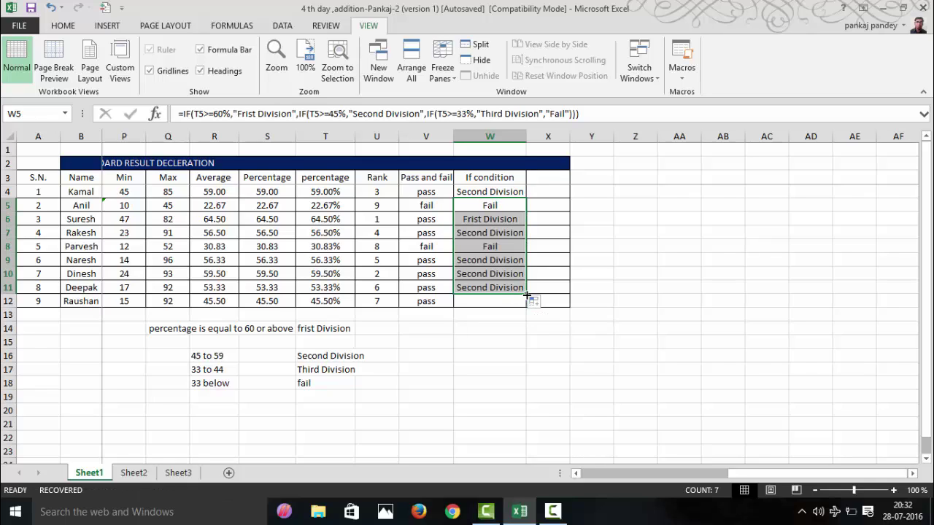
left_click_drag(526, 294, 520, 308)
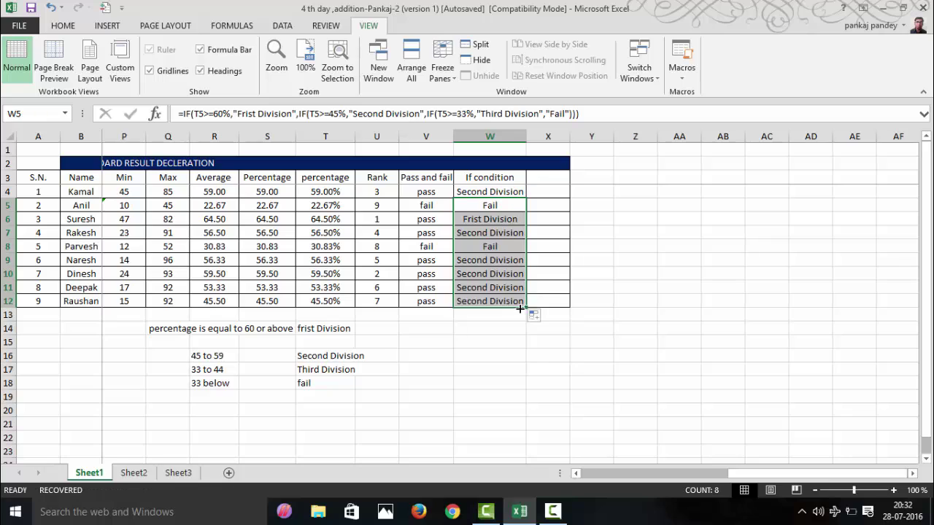
left_click(497, 250)
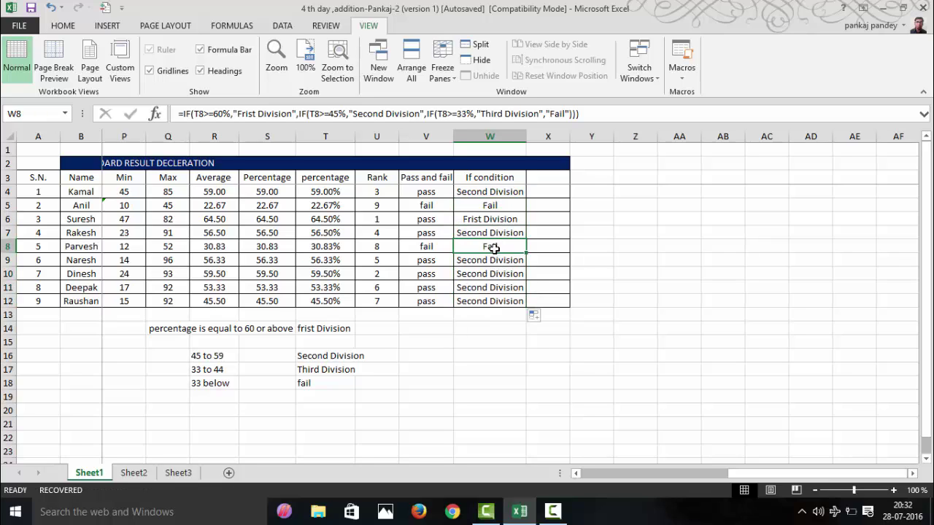
left_click(326, 246)
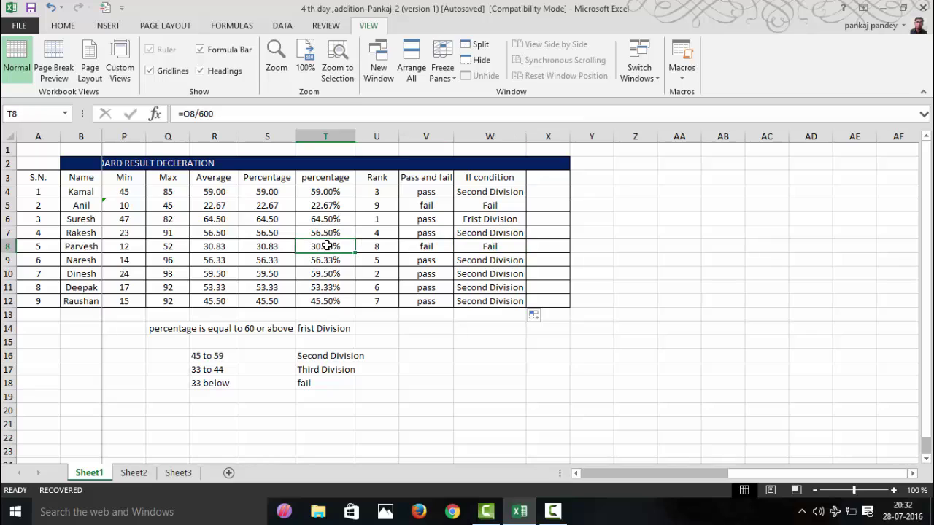
left_click(491, 206)
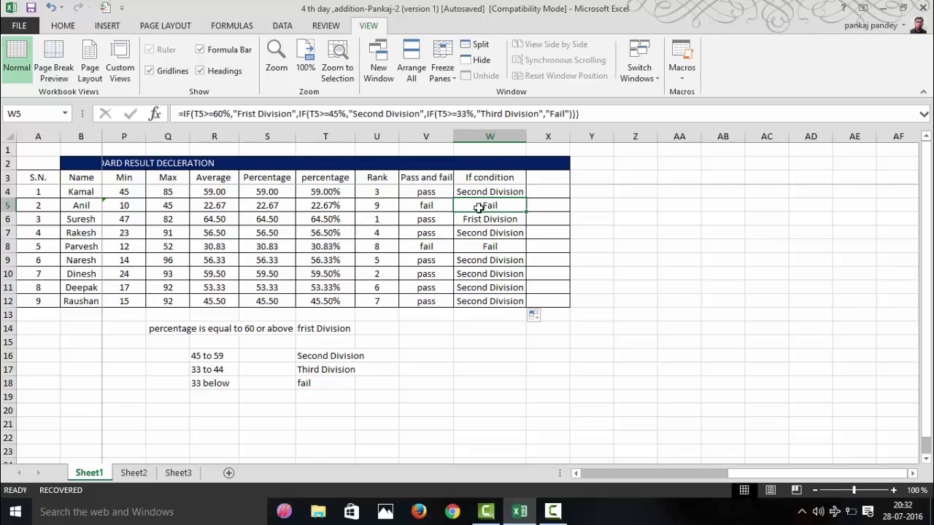
Replace the percentage in T12 with 85% to test the division formula in that row
left_click(320, 301)
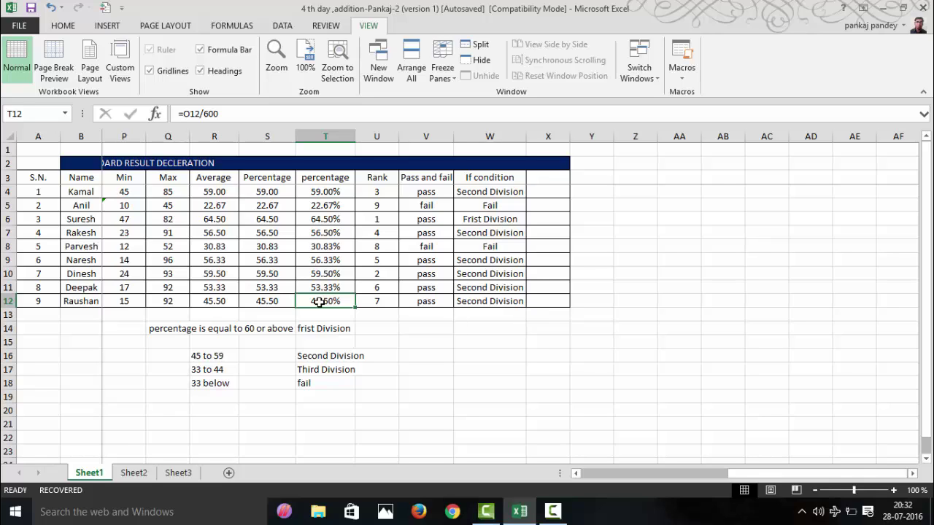
type("80")
key("Return")
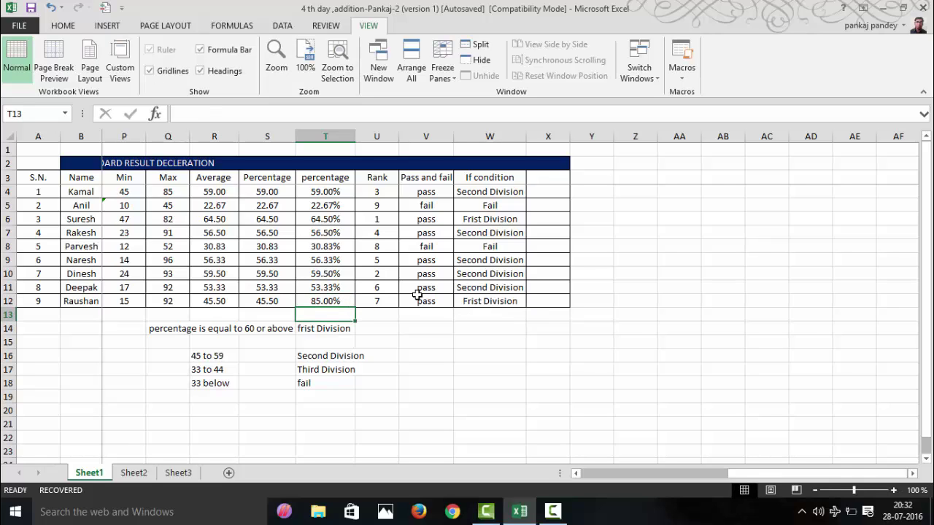
left_click(321, 302)
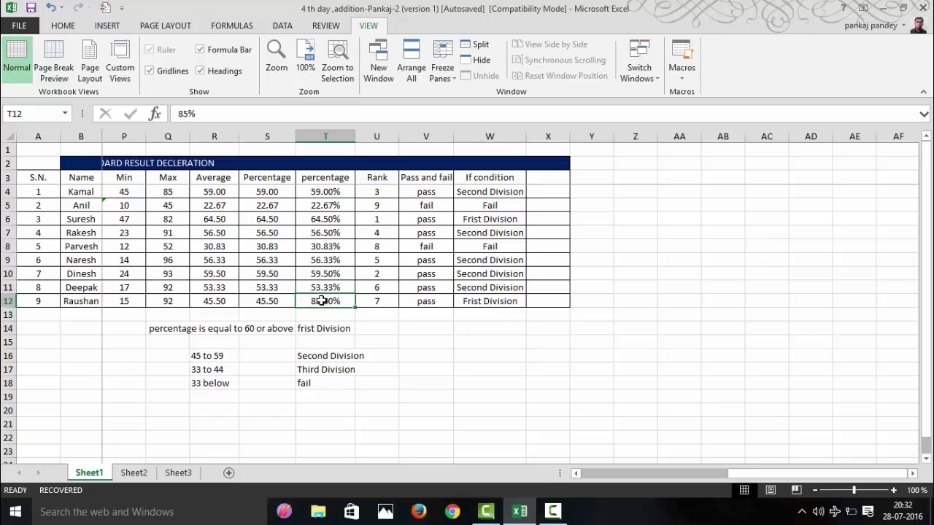
Test the first-division boundary by setting the percentage in T12 to 60% and then to 59%
type("60")
key("Return")
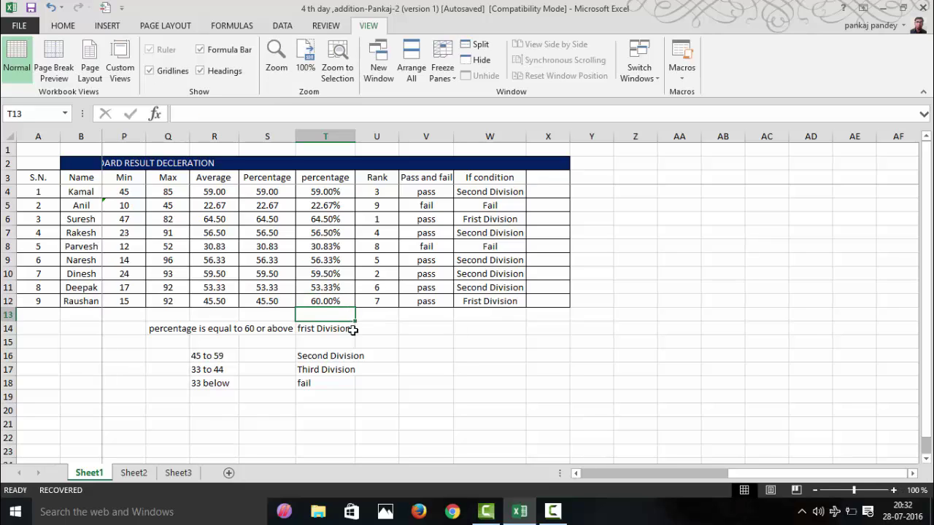
left_click(321, 302)
type("59")
key("Return")
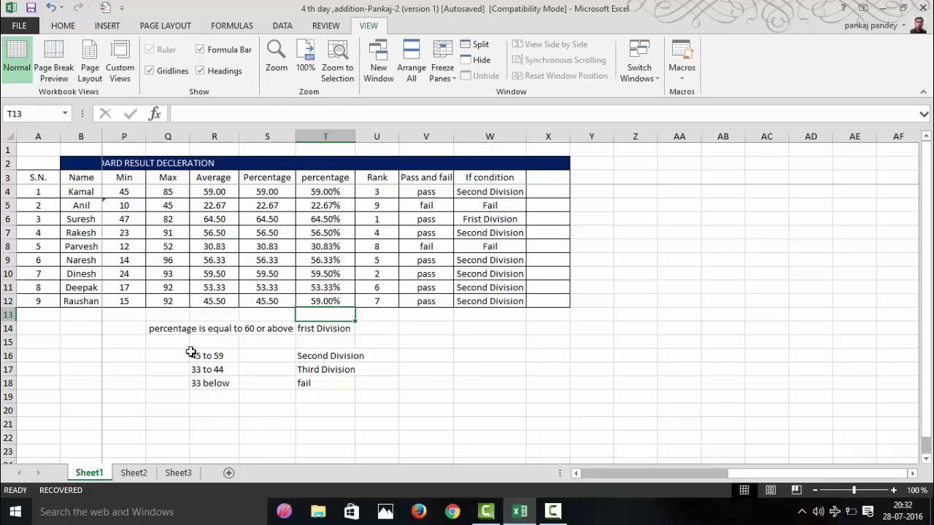
Test the second-division boundary by setting the percentage in T12 to 44% and then to 45%
left_click(341, 302)
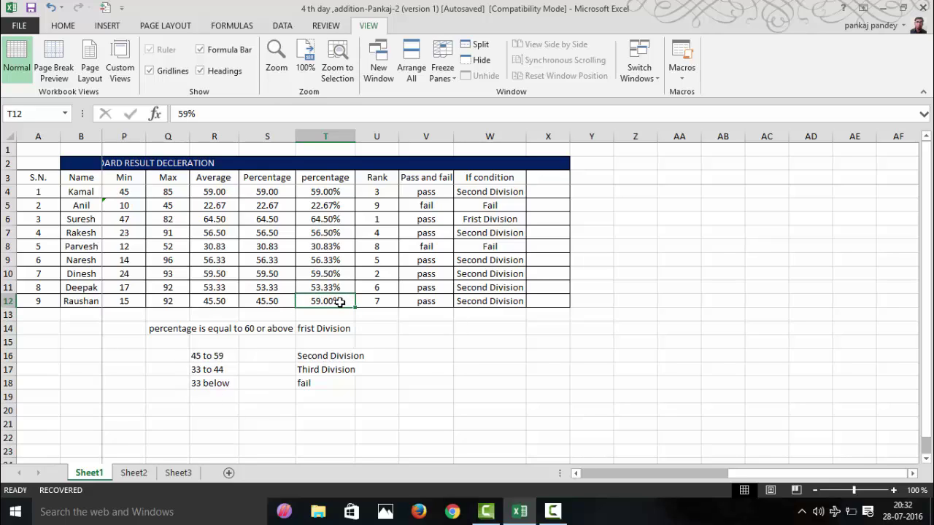
type("44")
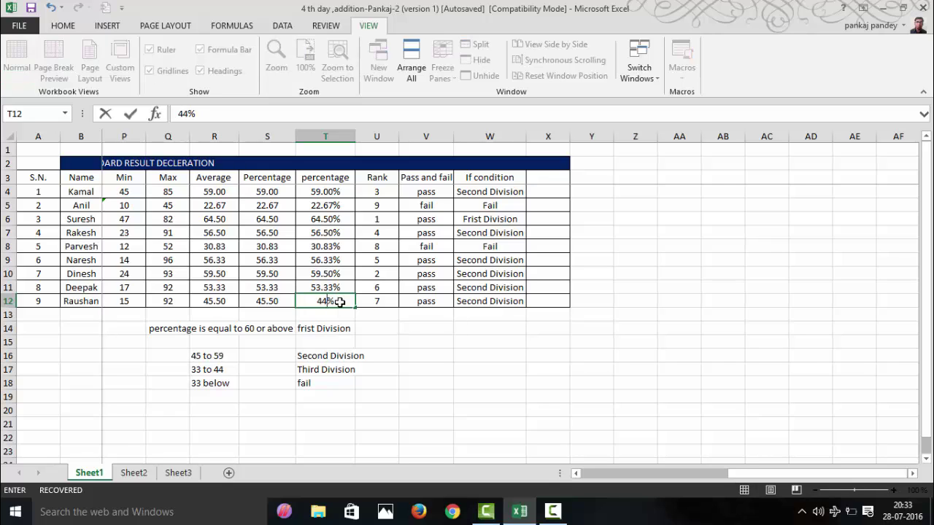
key("Return")
left_click(340, 302)
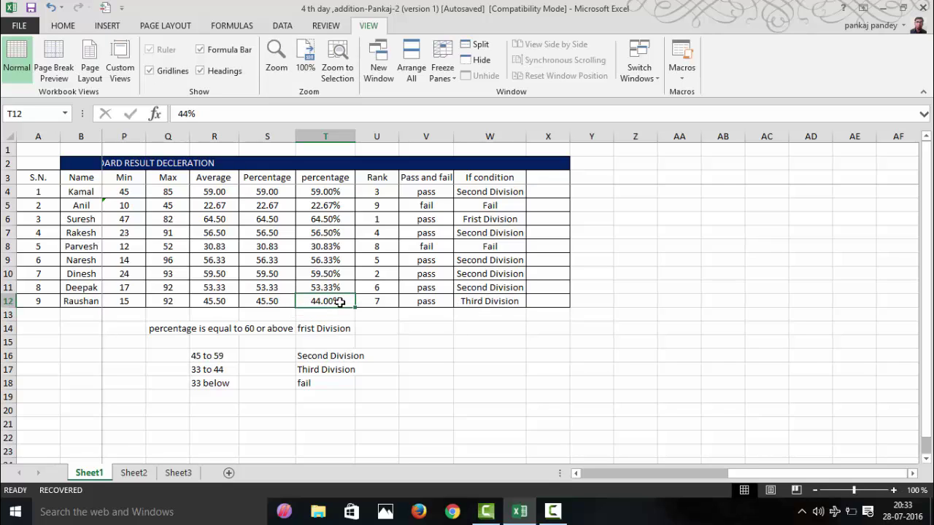
type("45")
key("Return")
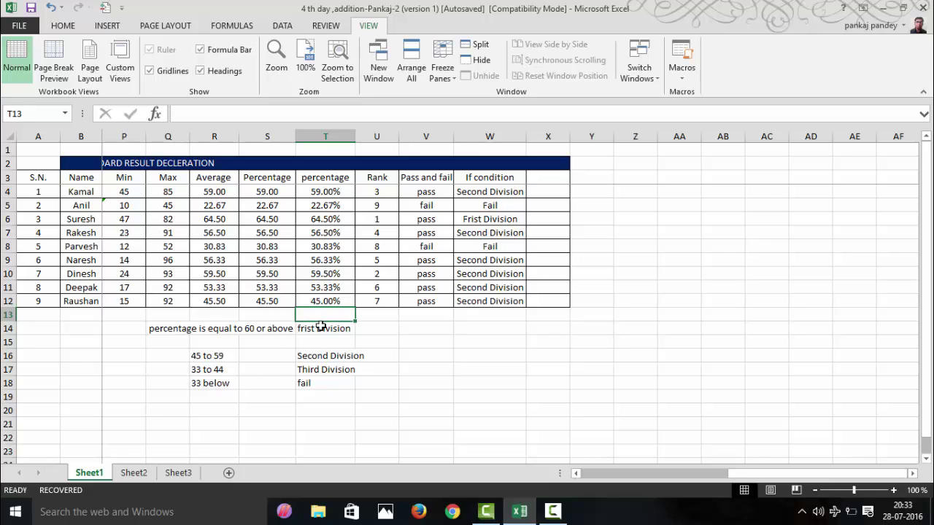
Set the percentage in T12 to 34% to test the third-division range
left_click(339, 302)
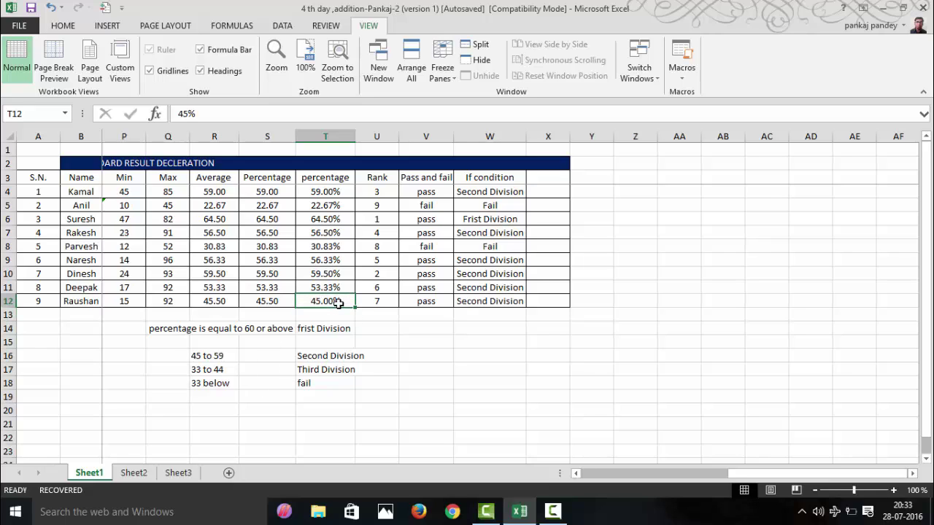
type("34")
key("Return")
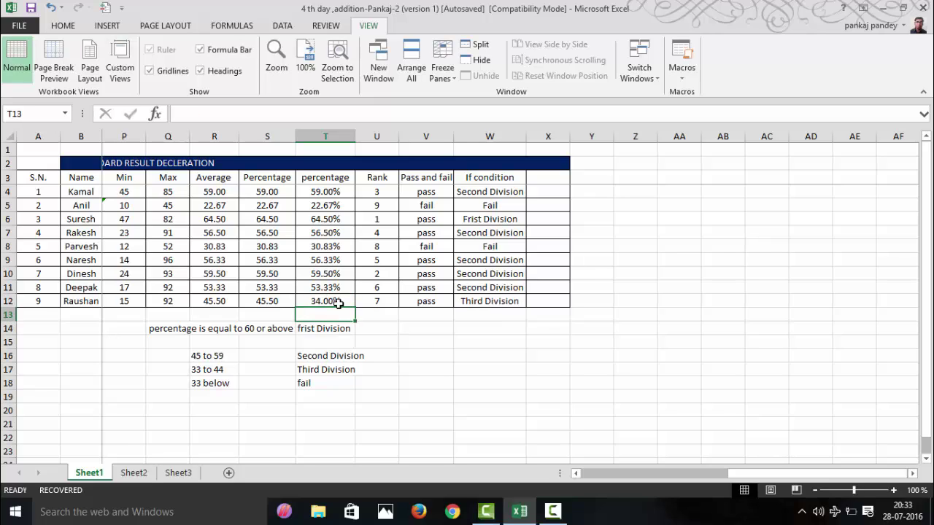
type("33")
key("Return")
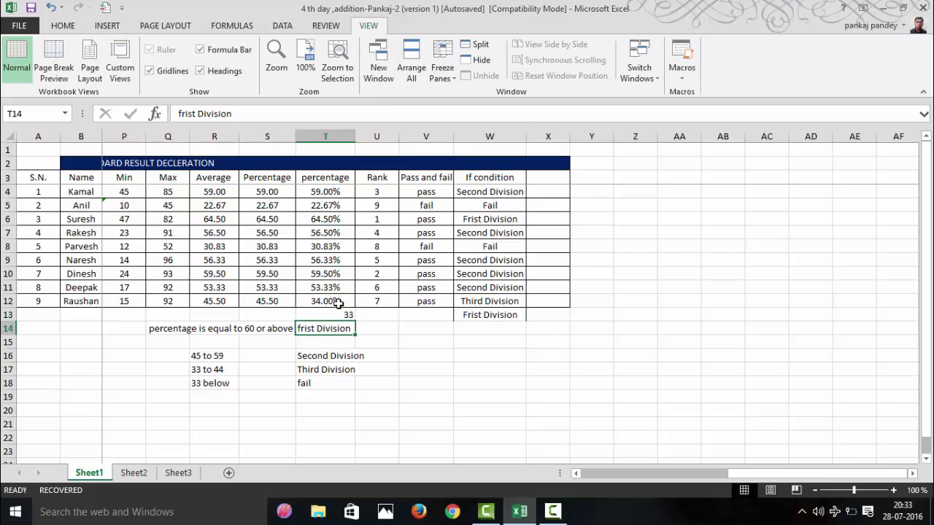
left_click_drag(337, 315, 533, 318)
key("Delete")
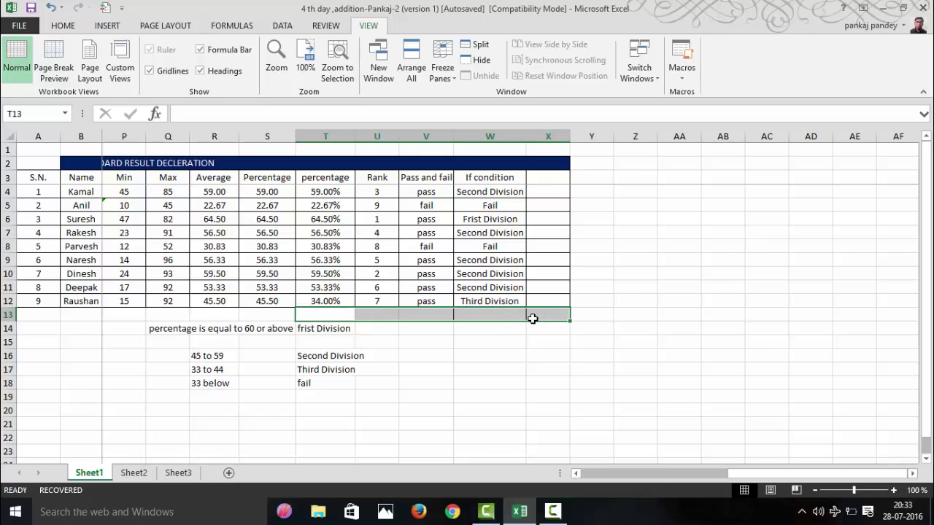
Test the fail boundary by setting the percentage in T12 to 33% and then to 32%
left_click(326, 302)
type("33")
key("Return")
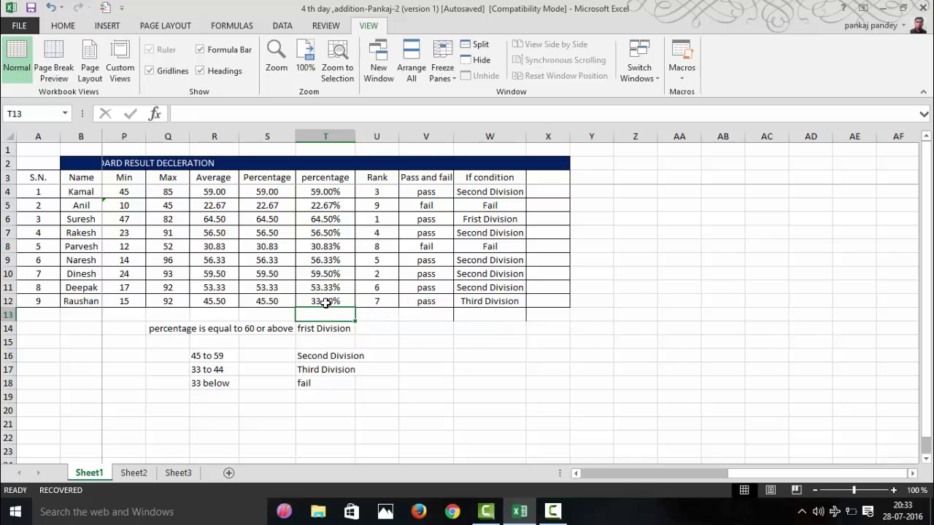
left_click(333, 302)
type("32")
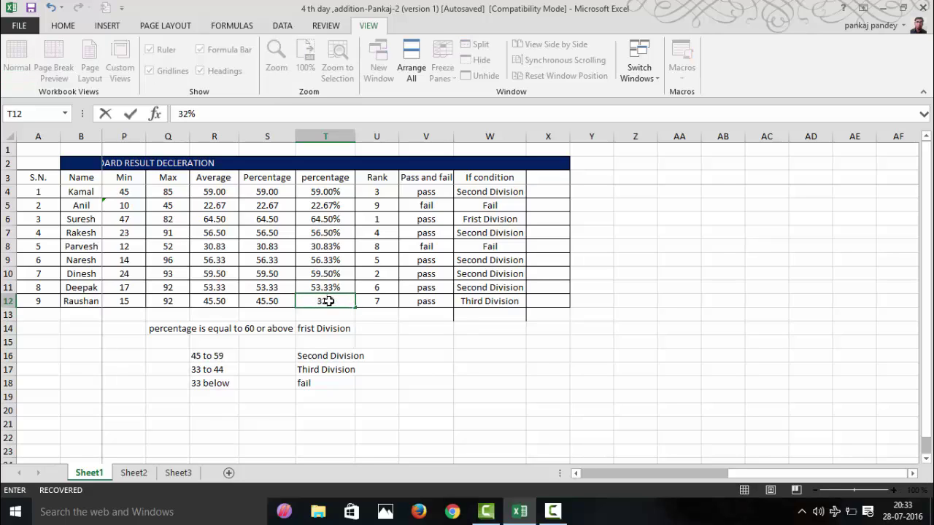
key("Return")
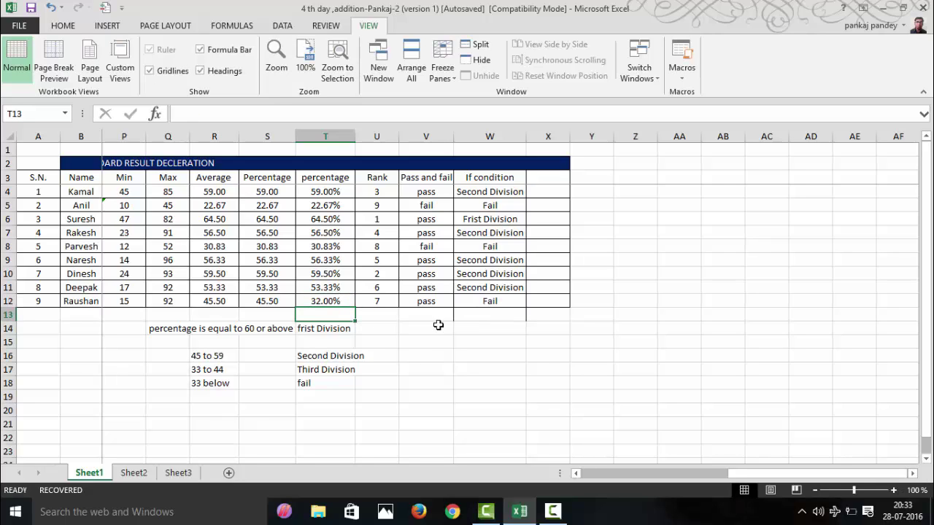